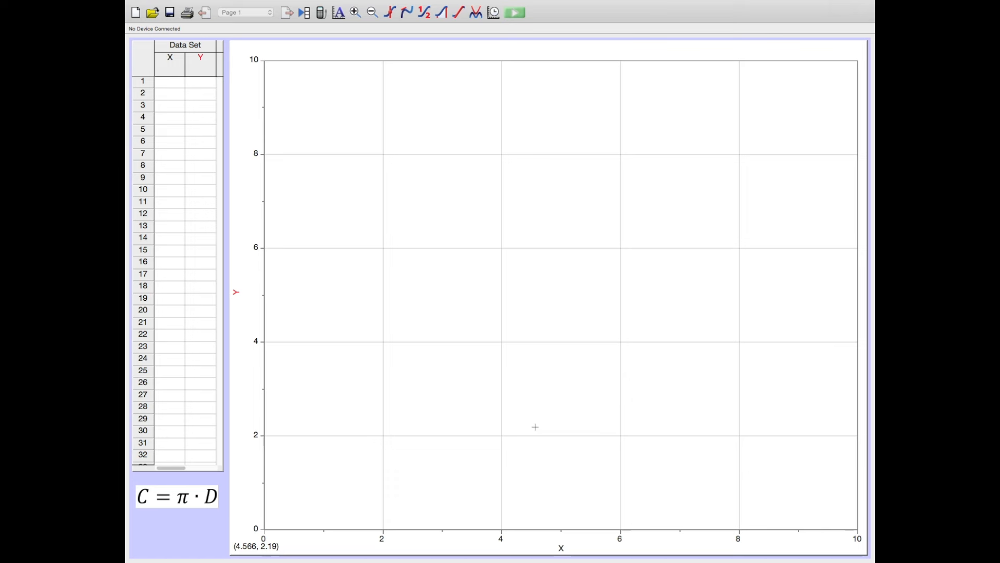
click(411, 450)
click(425, 450)
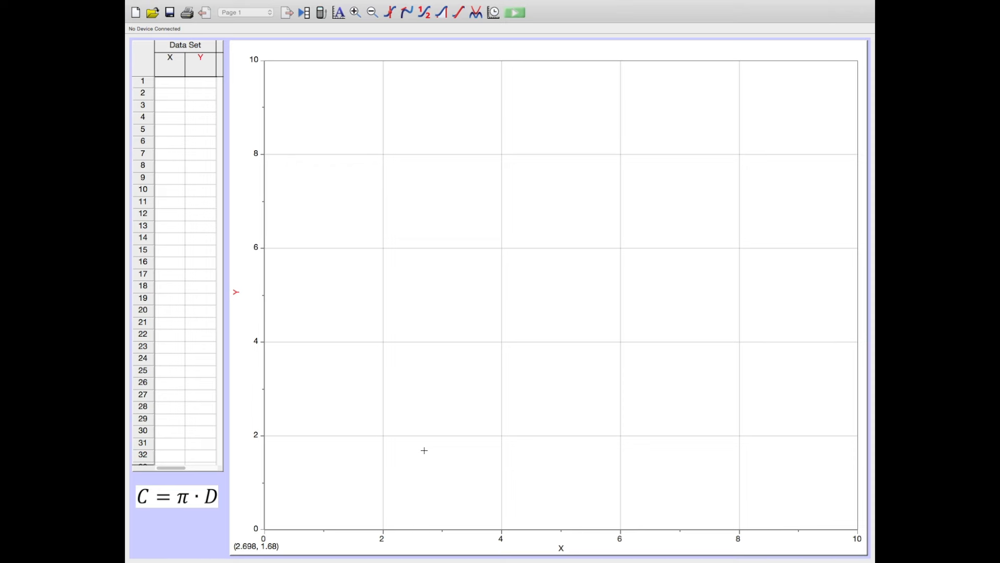
click(377, 469)
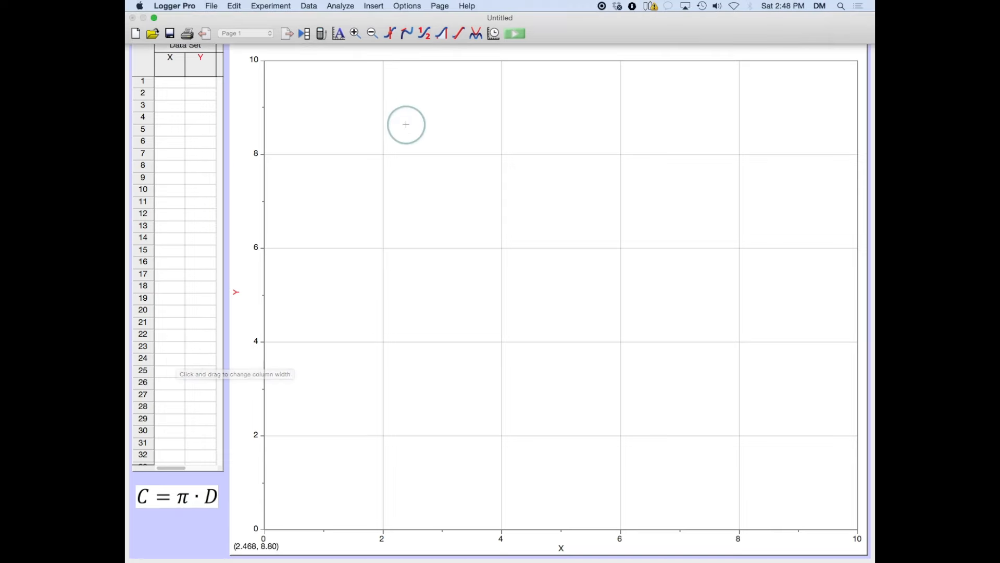
Step: Give the graph the title "Circumference vs Diameter" in its graph options
double_click(543, 176)
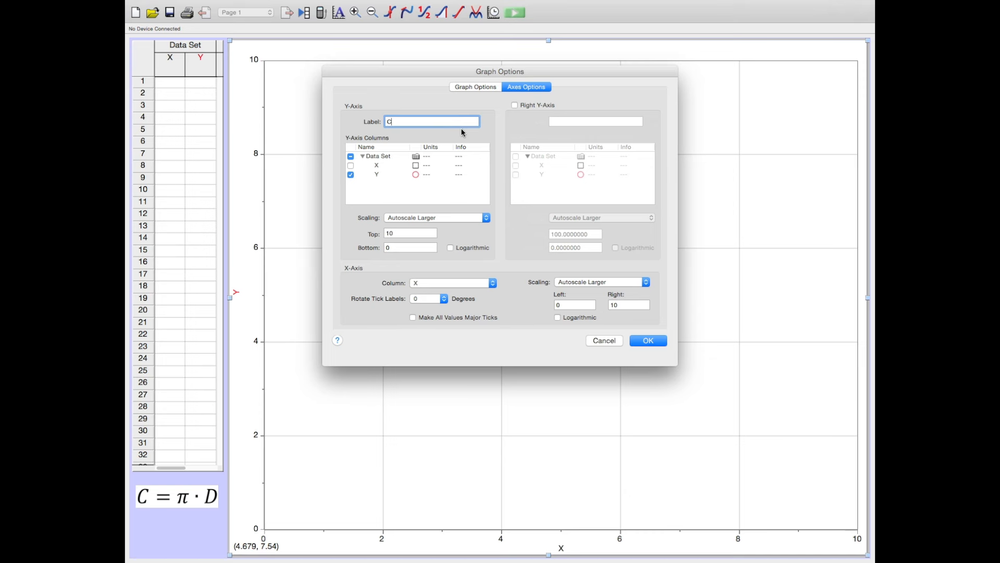
click(487, 86)
click(385, 121)
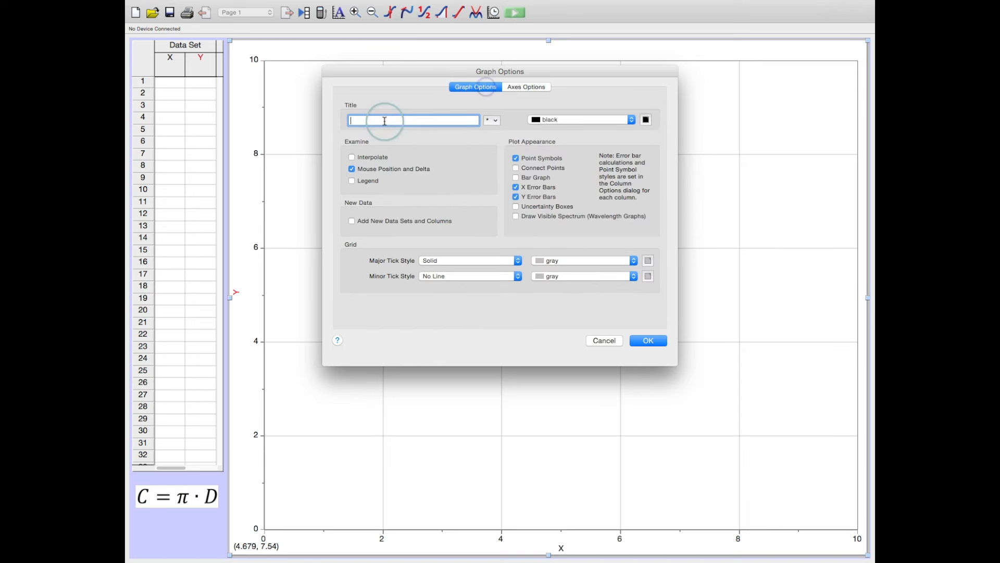
text(Cir)
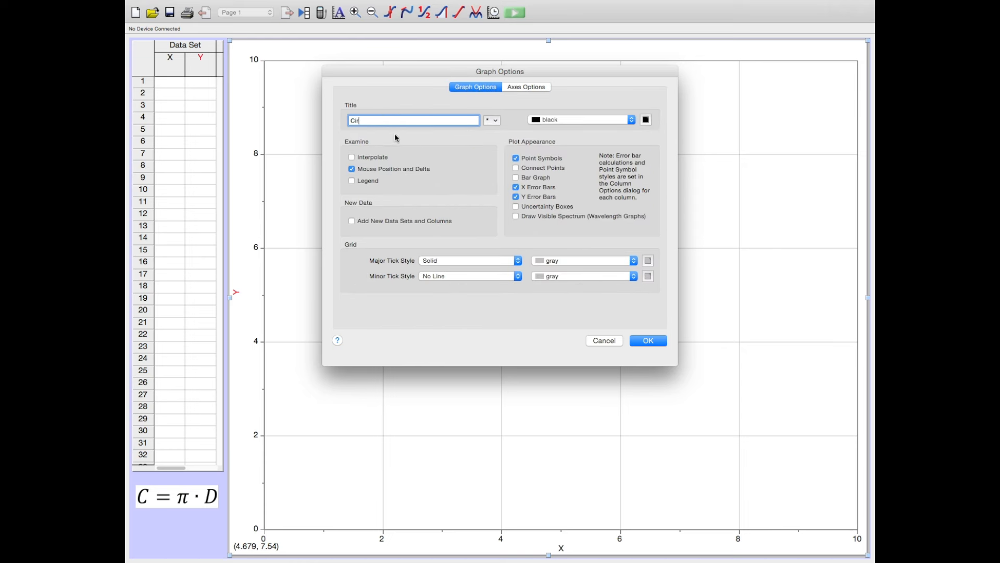
text(cumference vs Diameter)
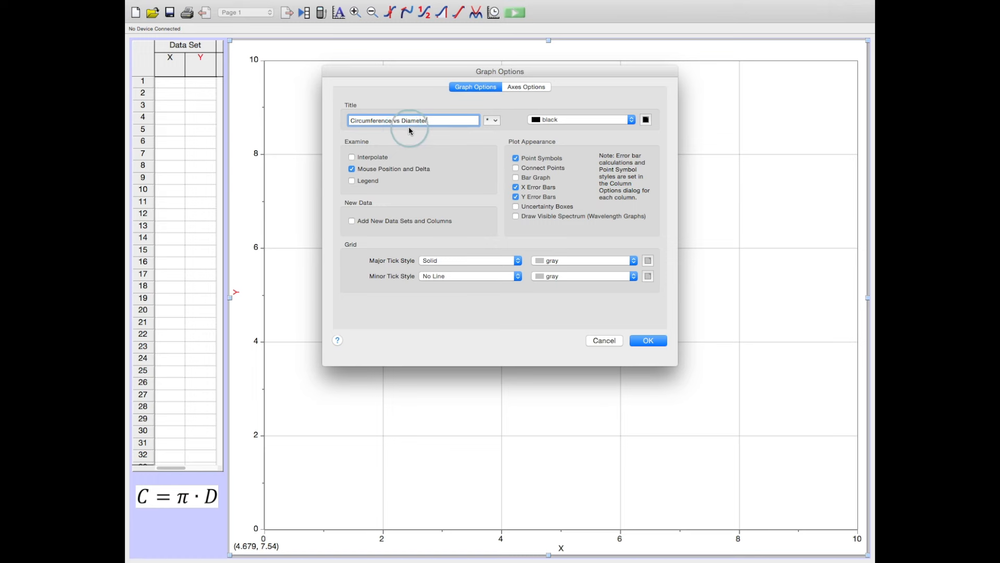
click(642, 341)
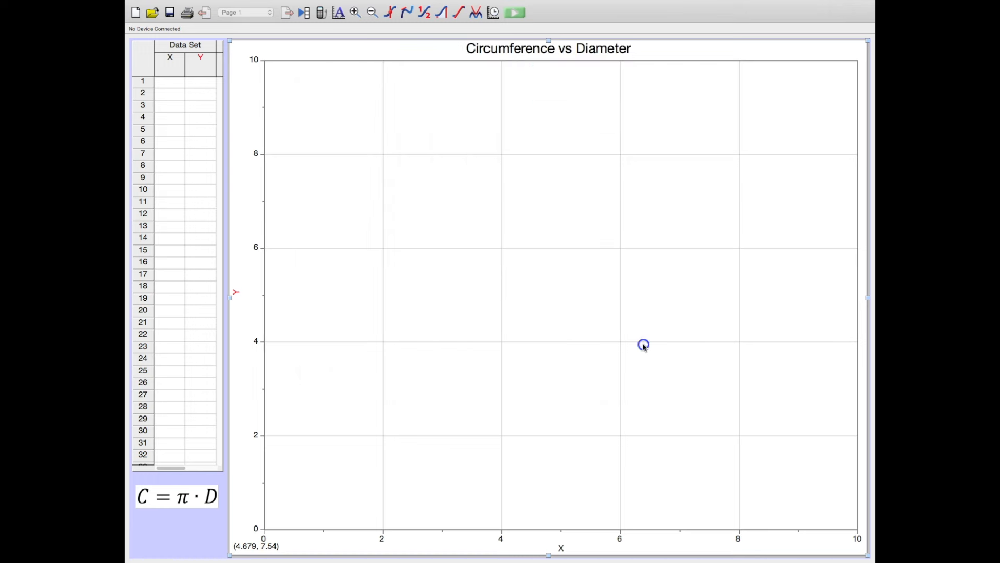
Step: Enlarge the data table to about half the page width and widen its X and Y columns to fill it
click(192, 288)
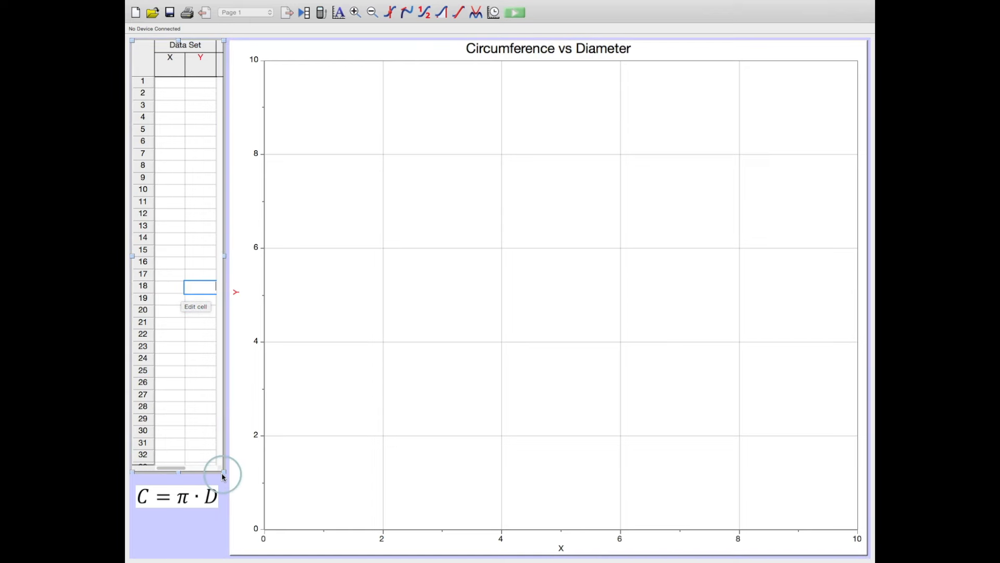
drag(224, 471, 500, 465)
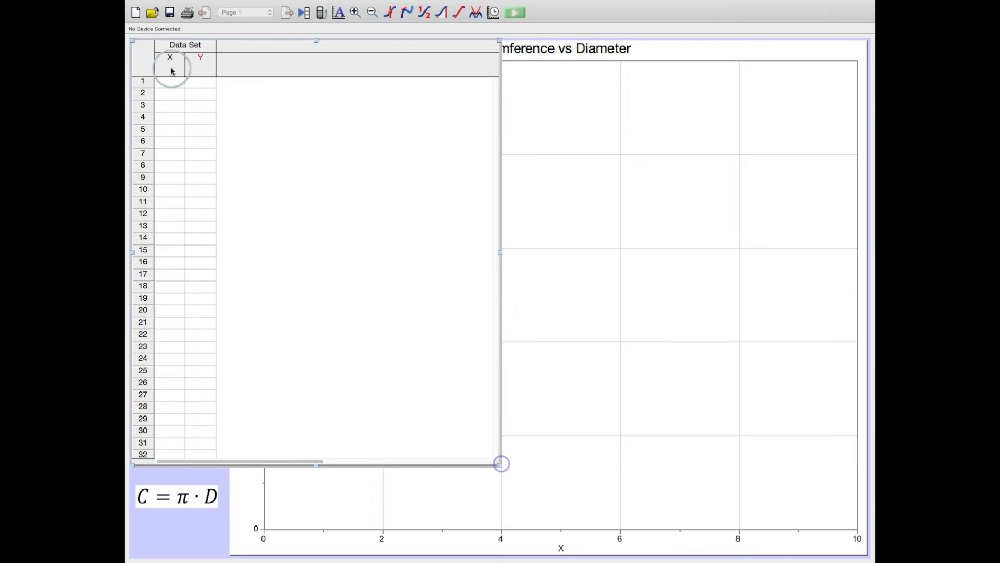
drag(217, 60, 401, 78)
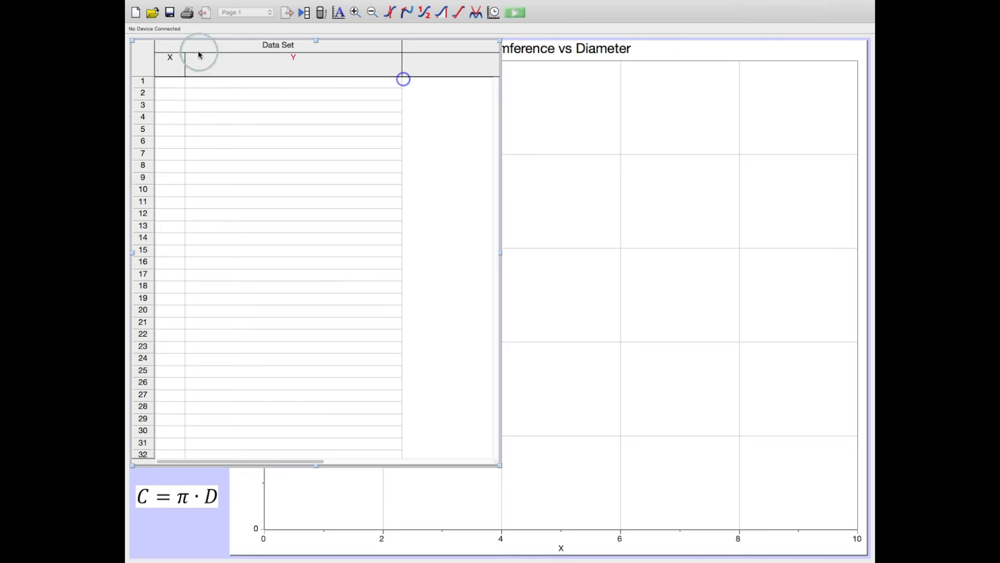
drag(185, 66, 274, 85)
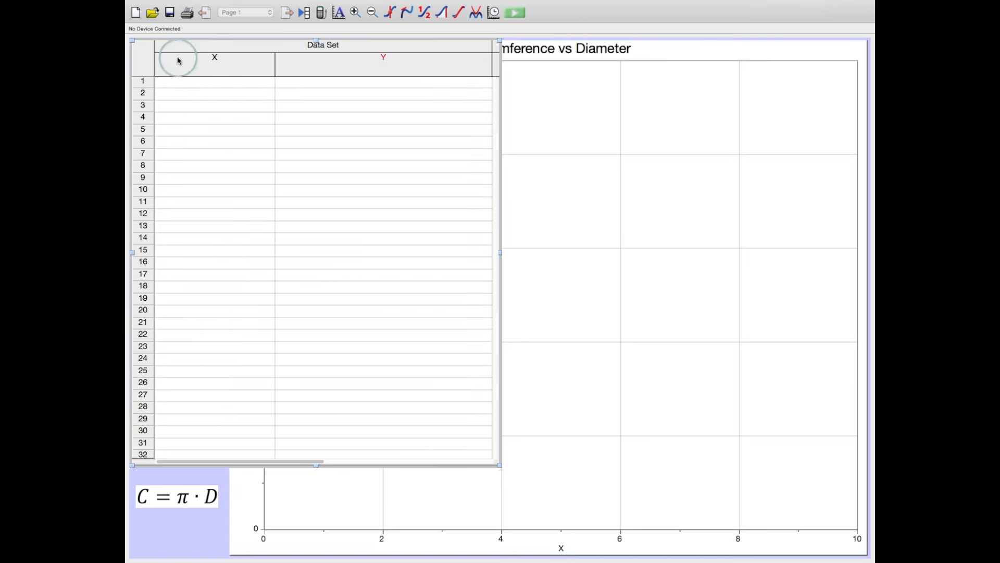
Step: Define the X column with the name Diameter, short name D and units m
double_click(200, 64)
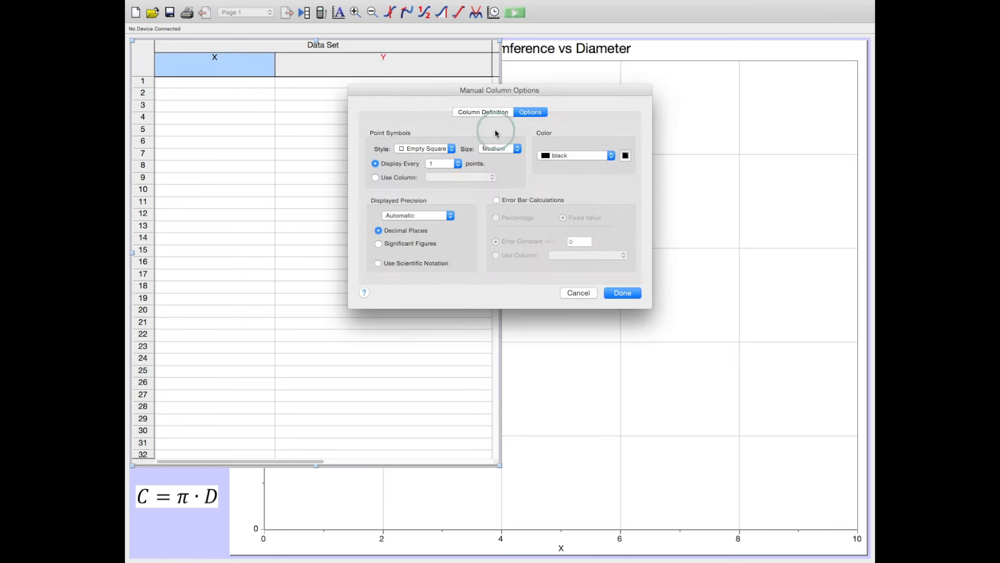
click(493, 112)
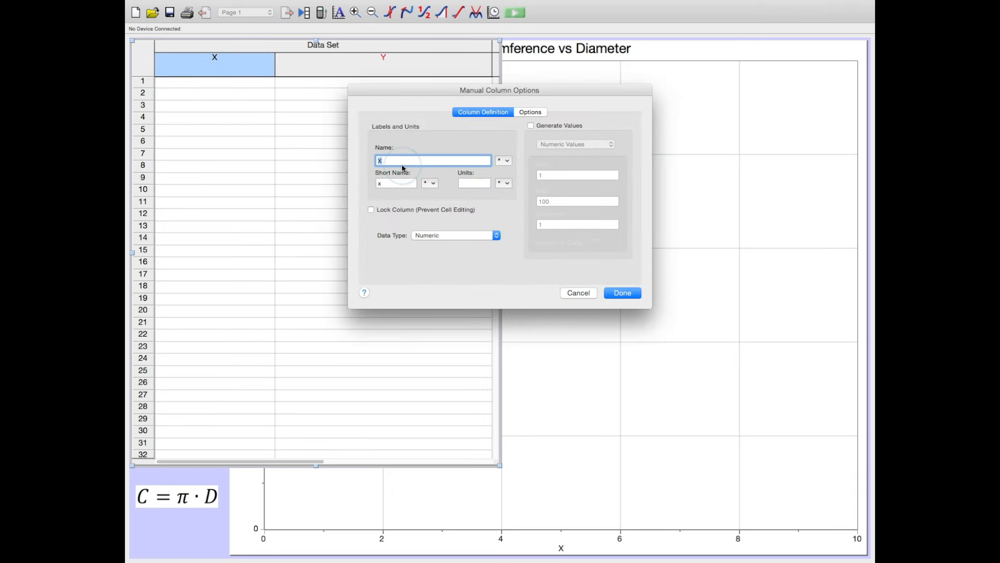
text(Diameter)
key(Tab)
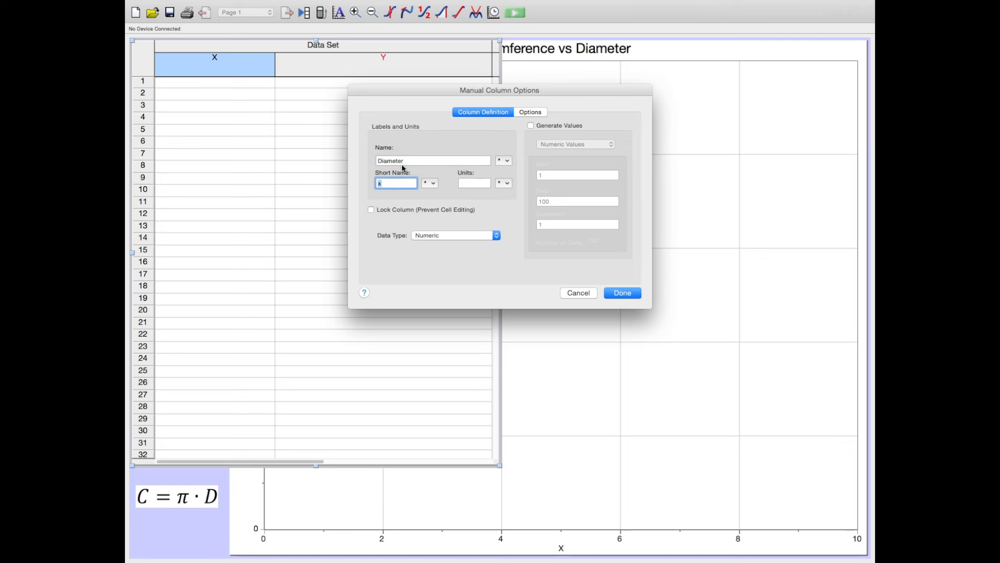
key(Tab)
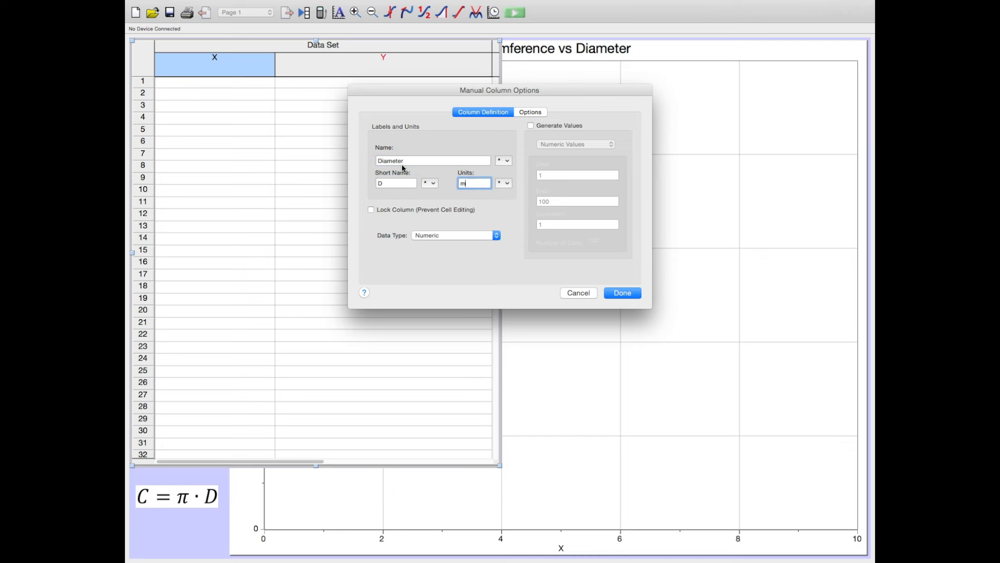
click(622, 293)
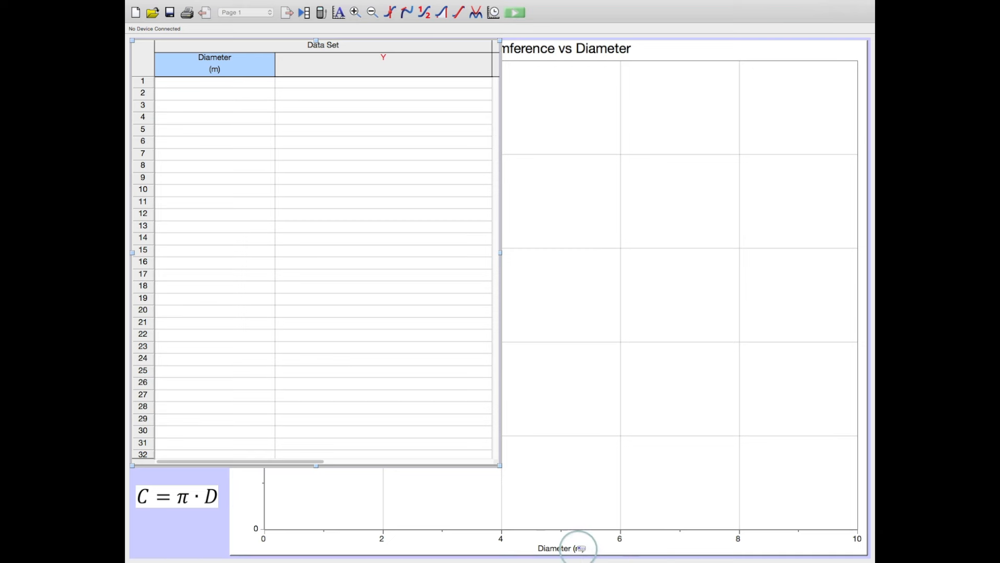
Step: Define the Y column with the name Circumference, short name C and units m, and bring the graph to the front
double_click(380, 64)
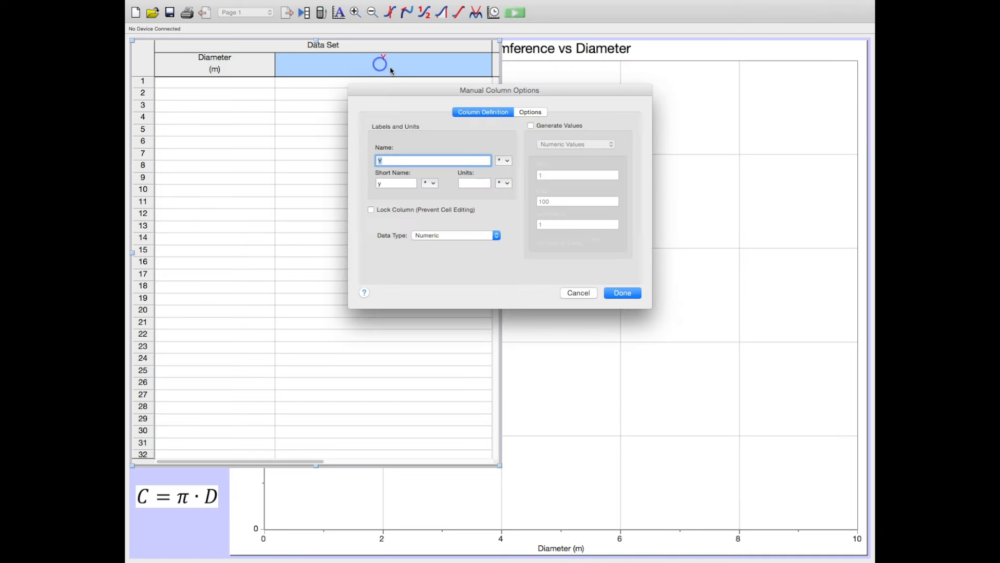
click(394, 155)
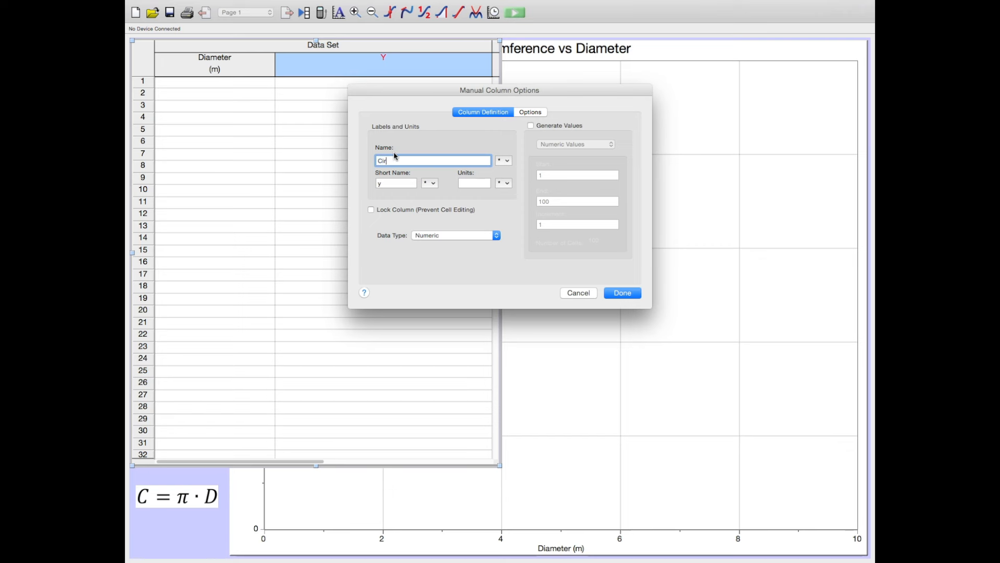
text(mference)
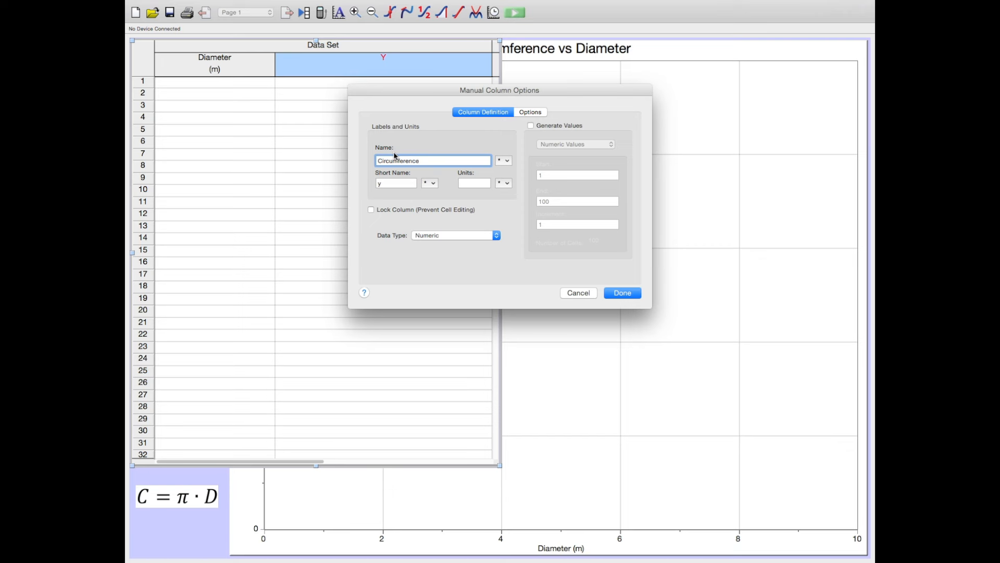
double_click(396, 182)
text(C)
click(474, 181)
text(m)
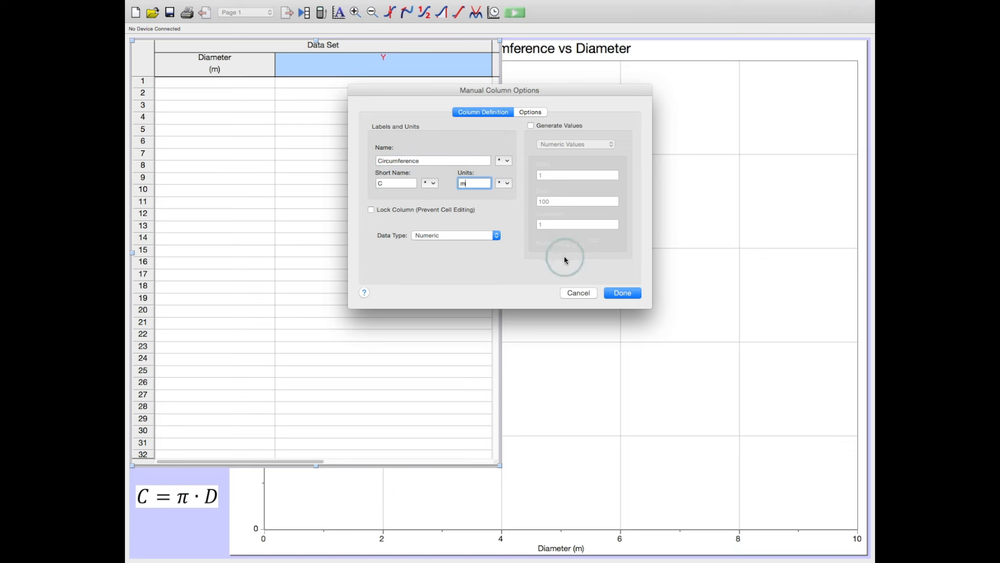
click(619, 293)
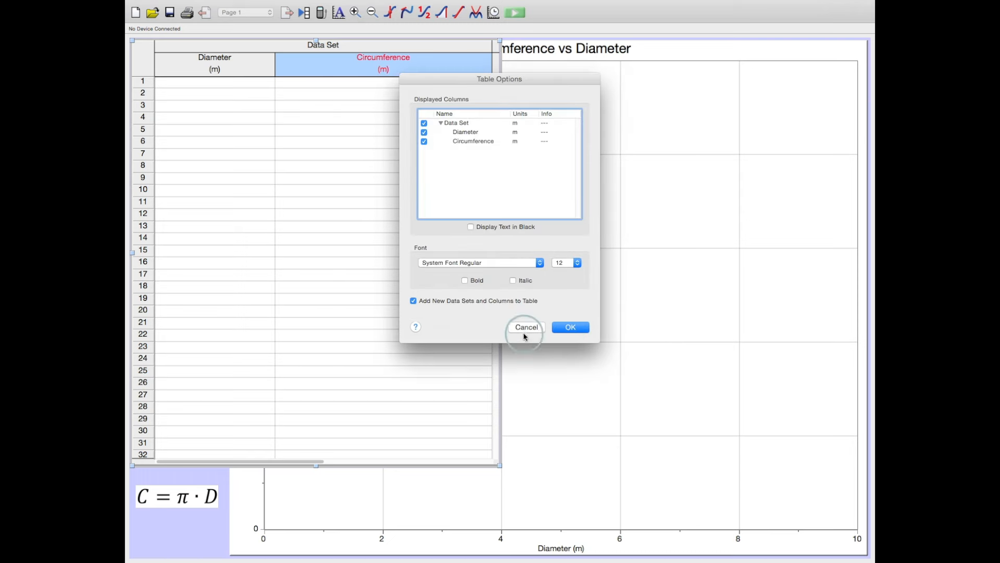
click(526, 326)
click(413, 516)
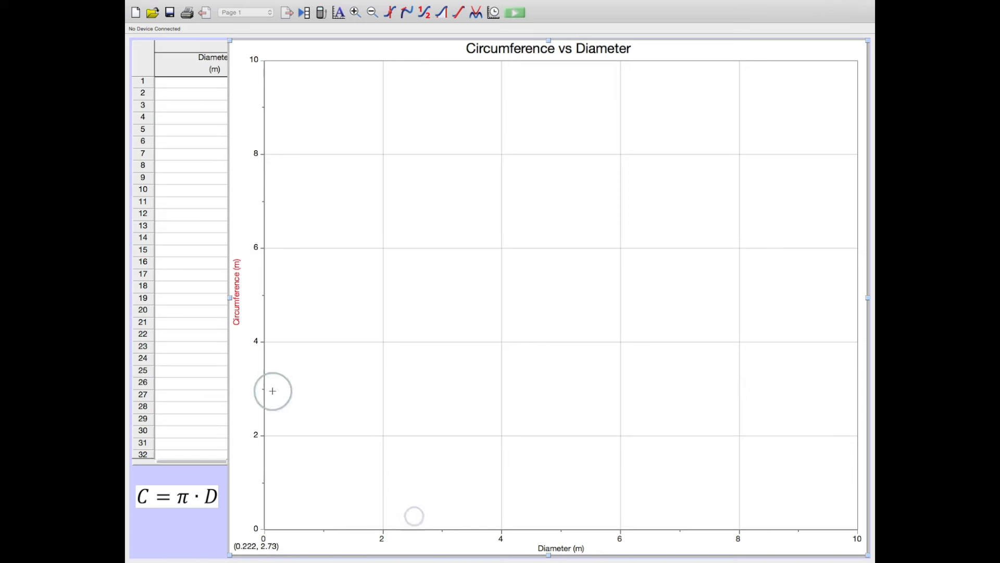
Step: Add a manual column to the data table named Diameter Uncertainty with short name DU and units m
click(207, 275)
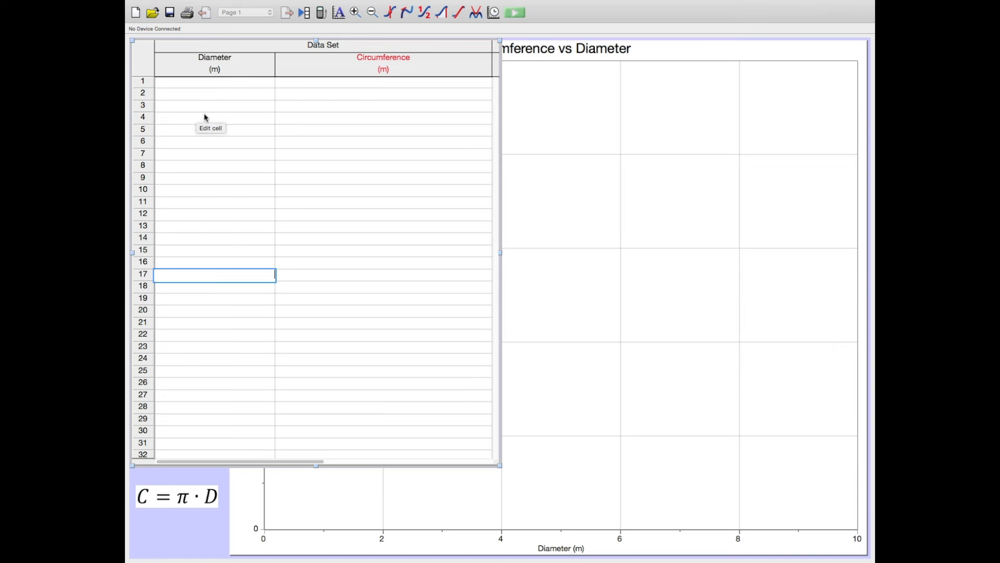
click(218, 70)
click(238, 70)
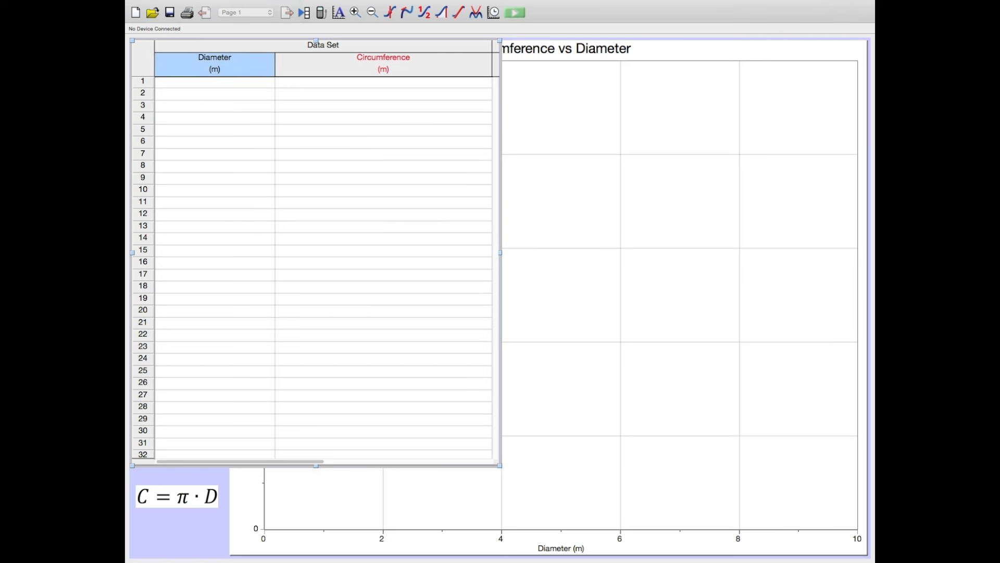
mouse_move(323, 6)
click(312, 6)
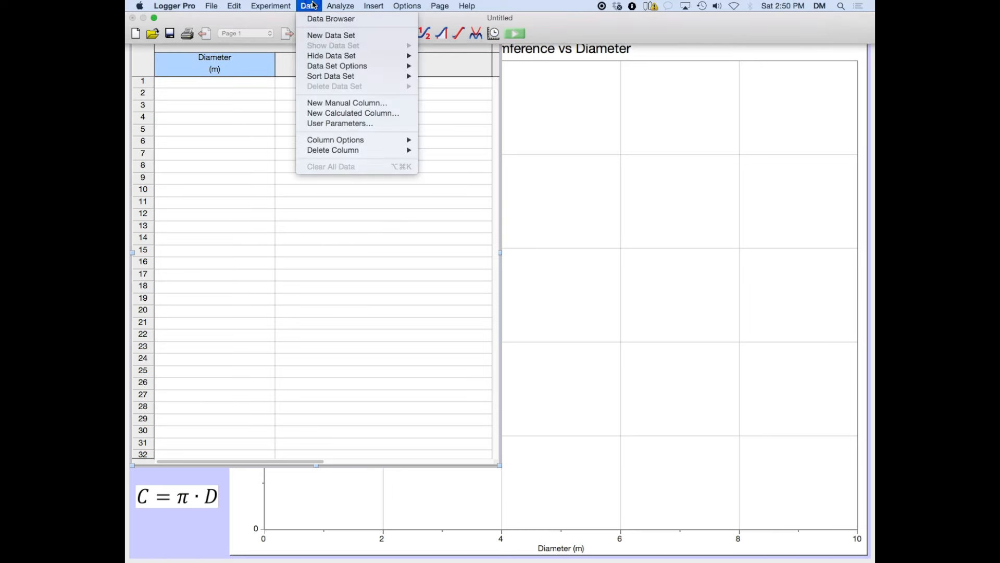
click(342, 103)
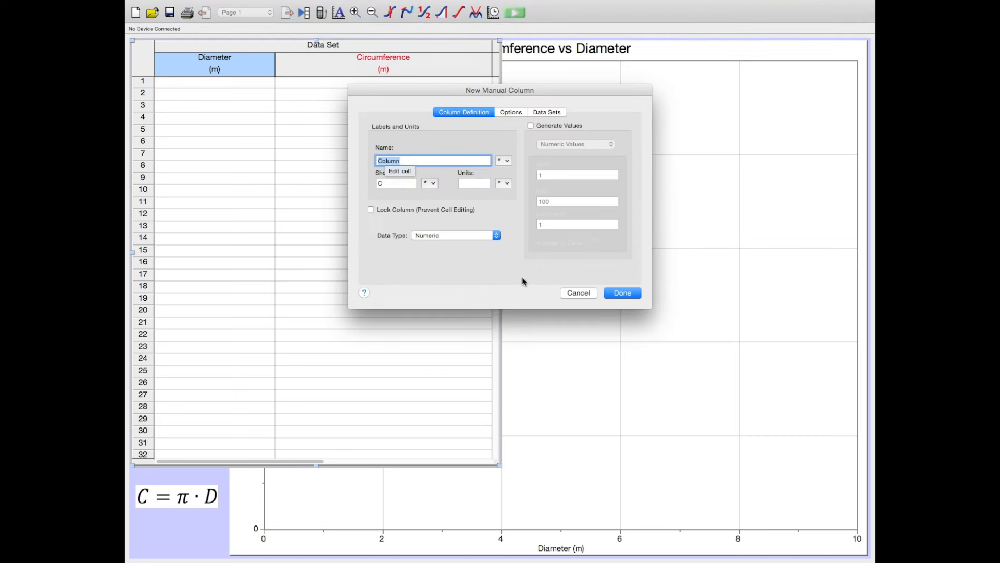
text(Diameter Uncertainty)
click(534, 285)
click(398, 184)
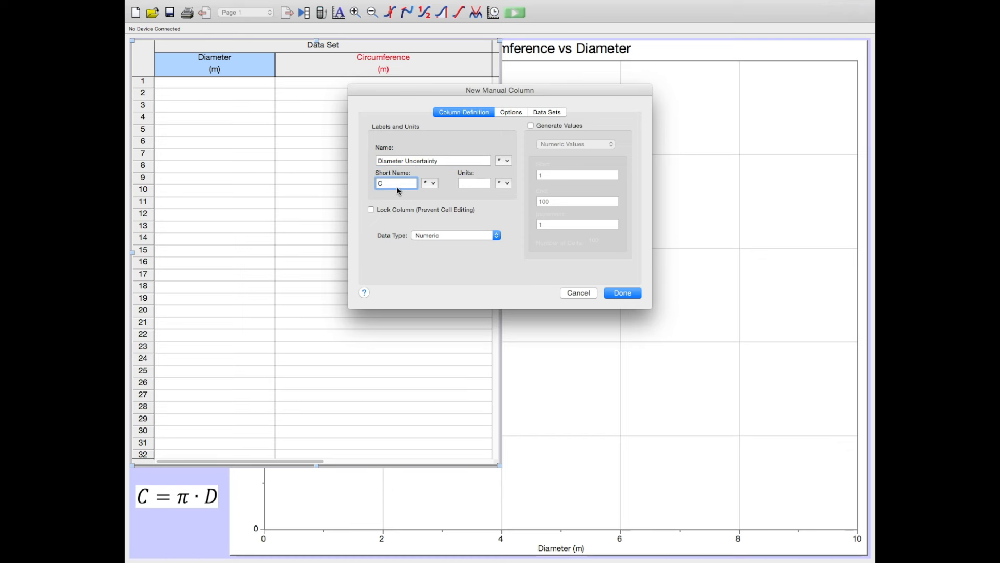
text(DU)
click(478, 183)
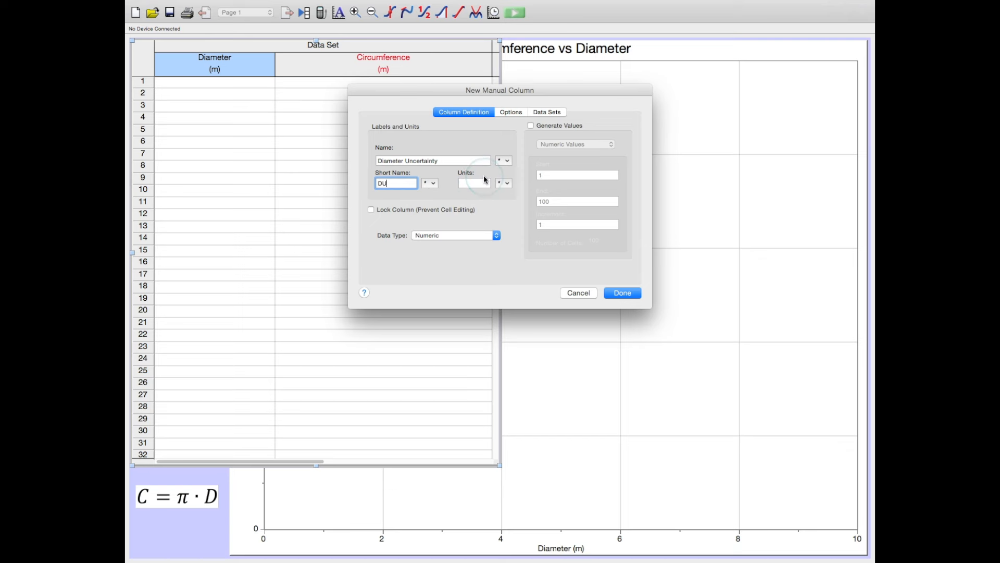
click(475, 183)
text(m)
click(622, 294)
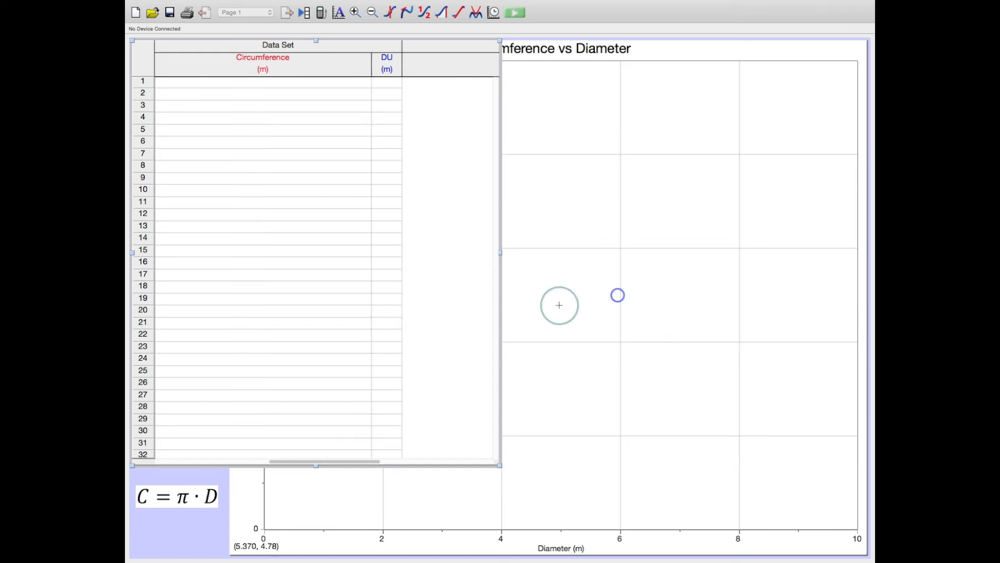
Step: Move the DU column so it sits between the Diameter and Circumference columns
drag(386, 66, 159, 76)
drag(356, 466, 283, 462)
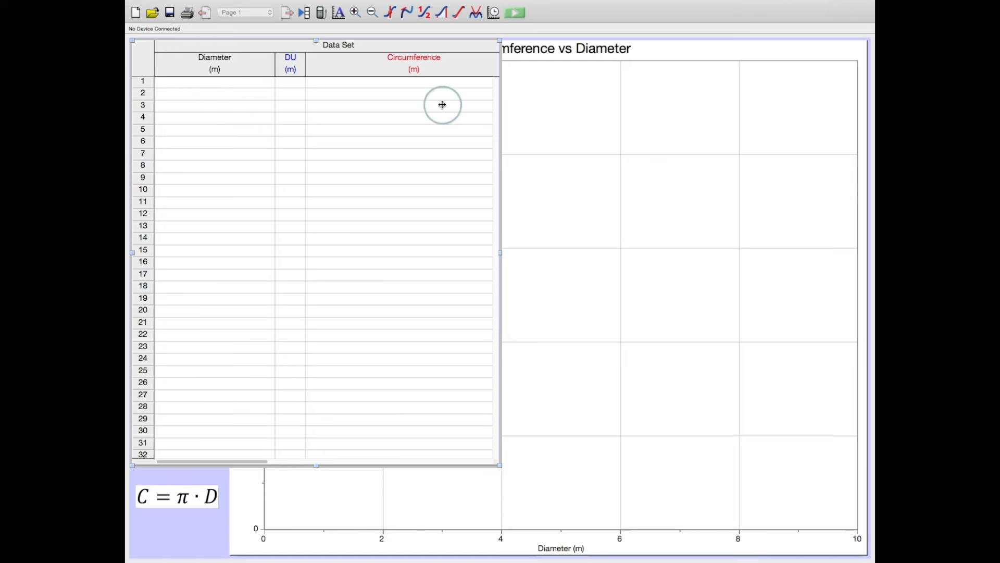
drag(264, 465, 320, 462)
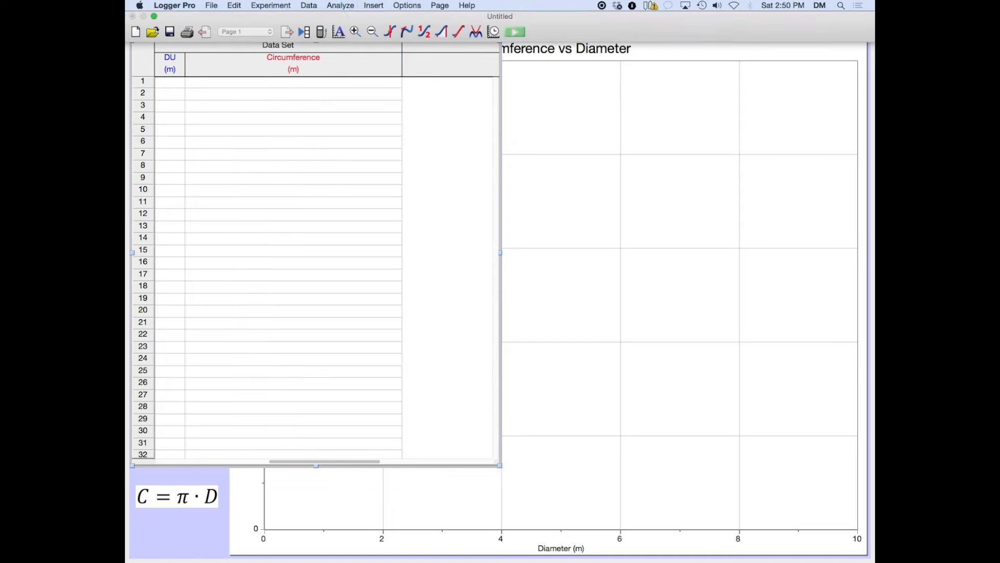
Step: Add a manual column named Circumference Uncertainty with short name CU and units m
click(314, 7)
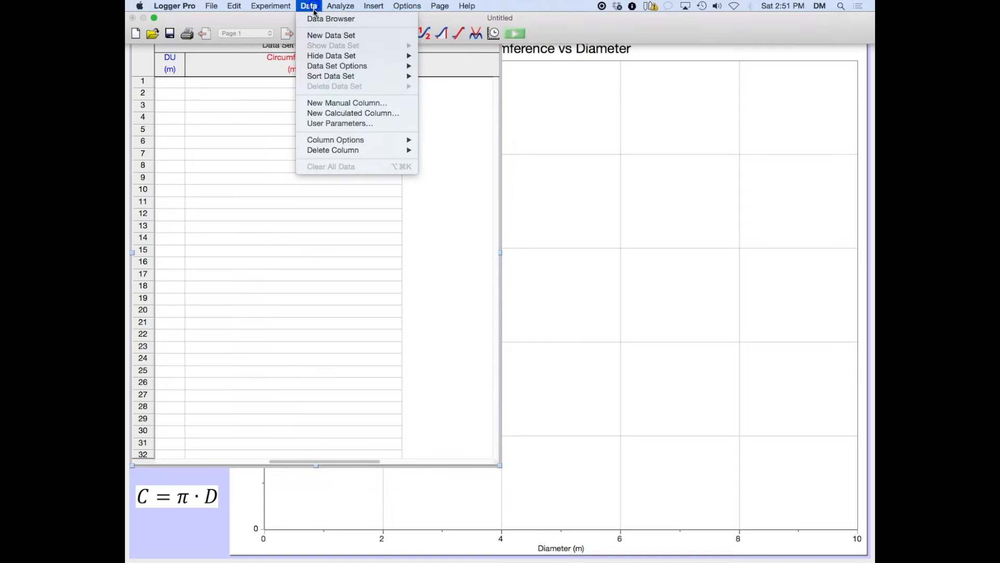
click(364, 103)
click(412, 160)
text(Circumference Uncer)
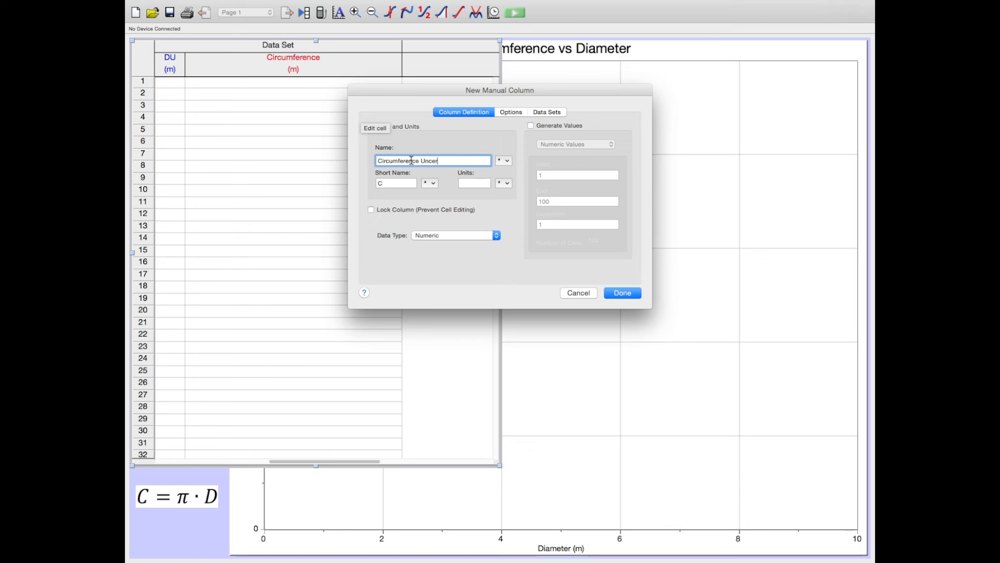
text(tanty)
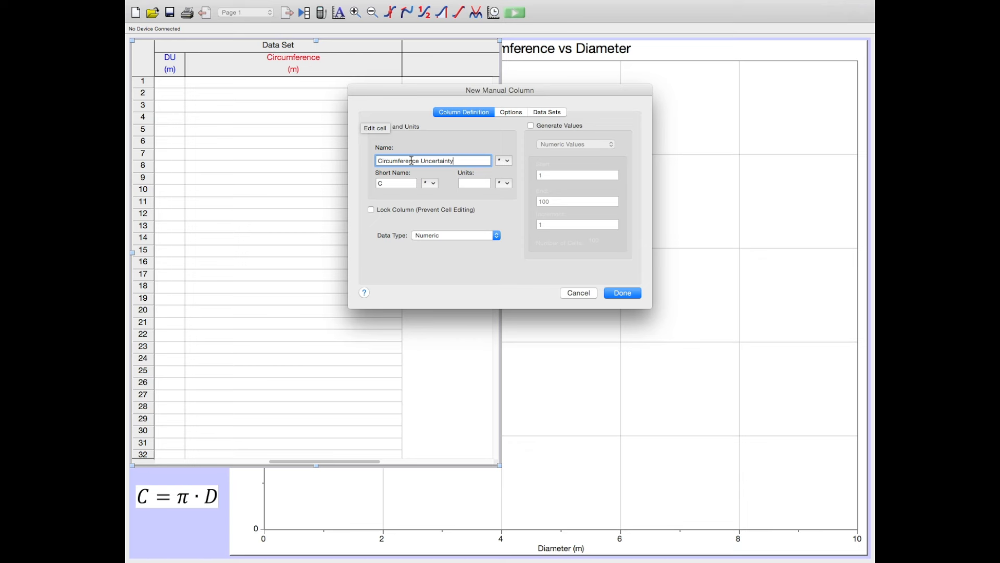
click(383, 182)
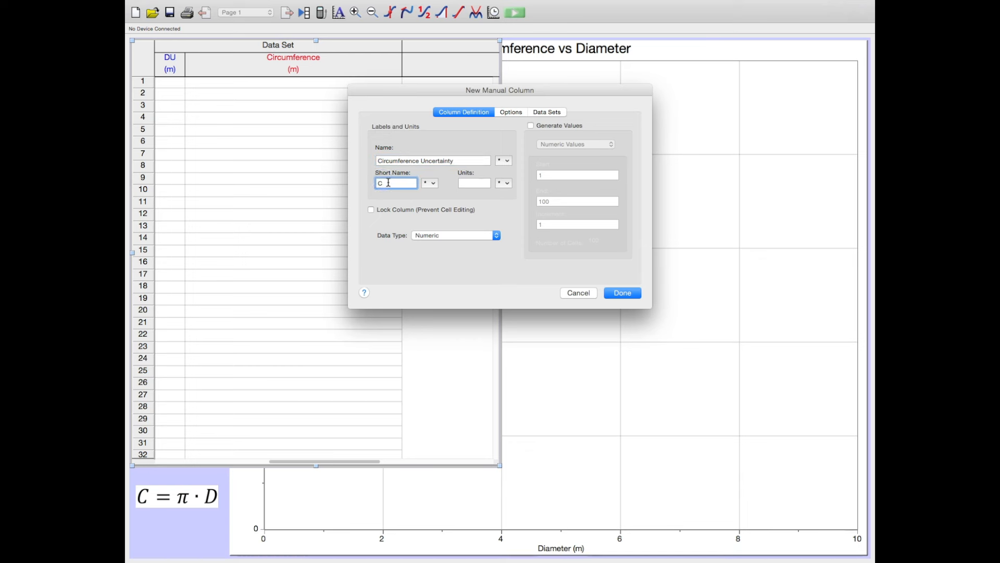
click(473, 179)
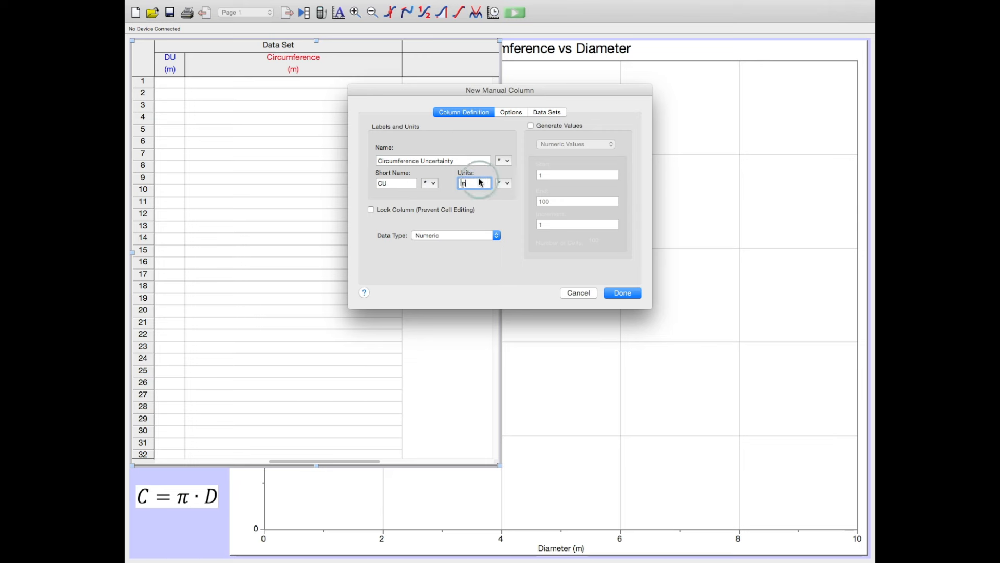
click(622, 292)
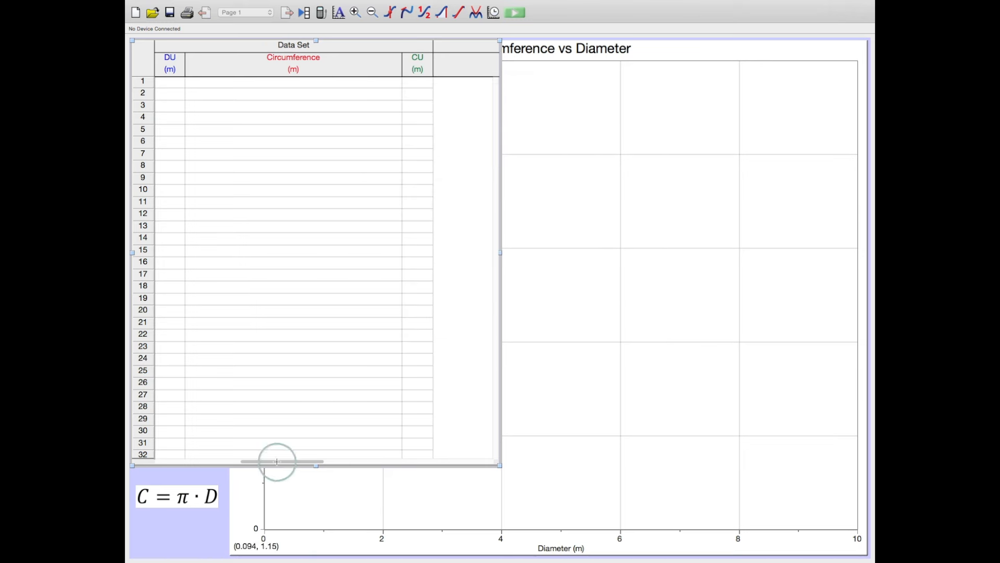
Step: Widen the data table to show all four columns and fill six rows, from 0.085, 0.005, 0.27, 0.01 through 0.015, 0.005, 0.051, 0.01
drag(500, 466, 635, 460)
click(253, 456)
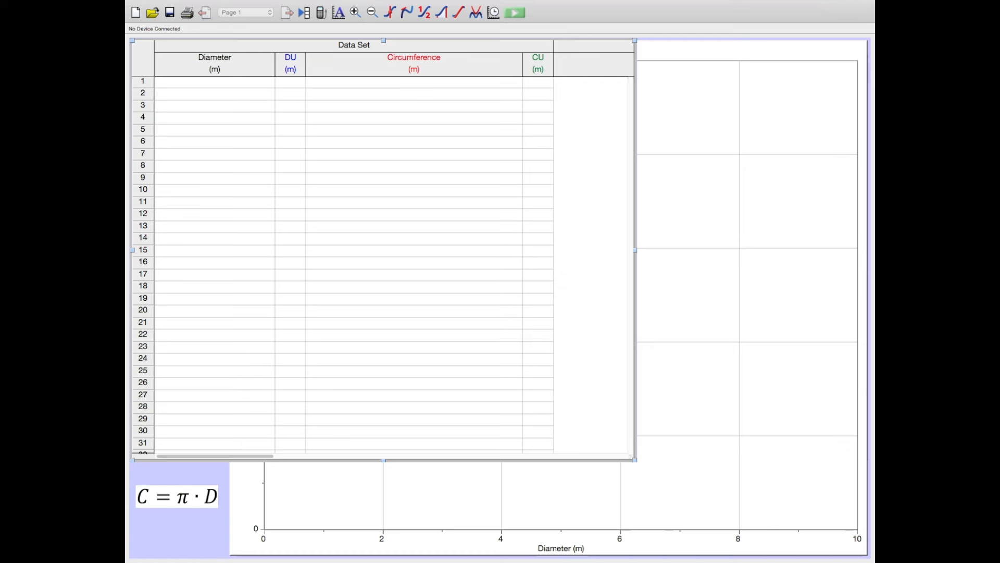
click(208, 81)
text(0.085)
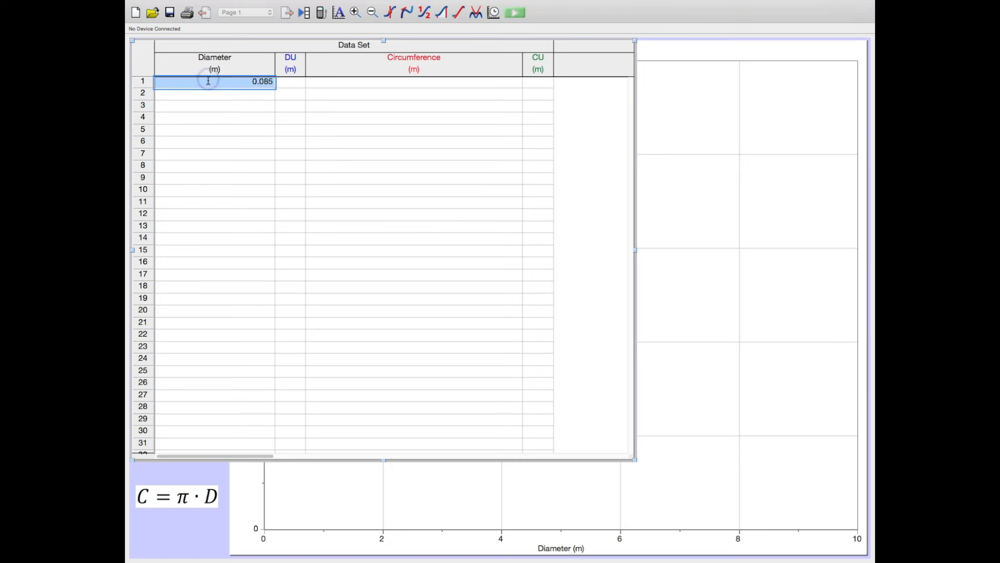
text(0.085	0.005	0.27	0.01 0.118	0.005	0.366	0.015 0.203	0.007	0.622	0.02 0.305	0.007	1	0.02 0.151	0.005	0.51	0.015 0.015	0.005	0.051	0.01)
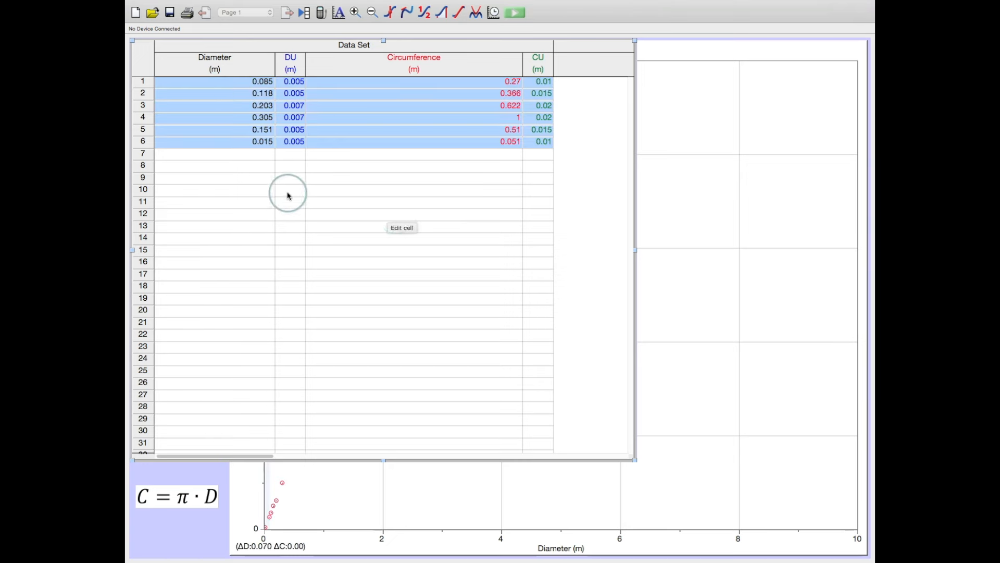
click(268, 177)
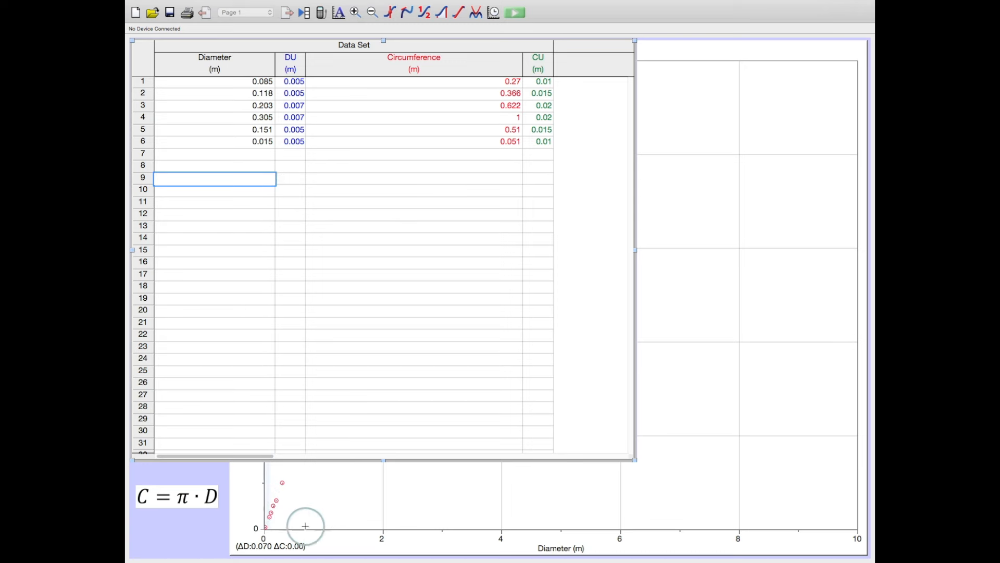
Step: Bring the Circumference vs Diameter graph to the front and autoscale its axes to the data
click(348, 515)
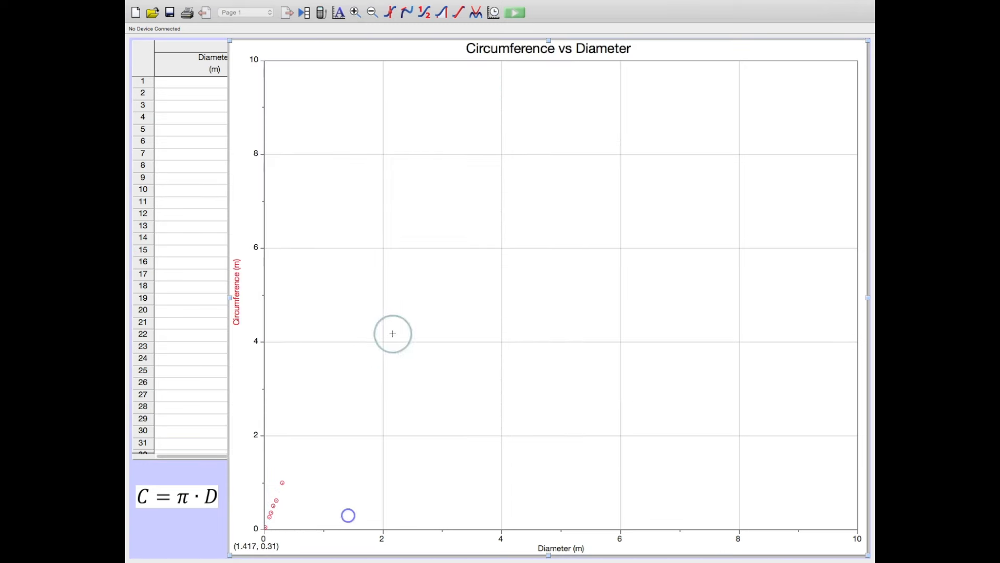
click(339, 17)
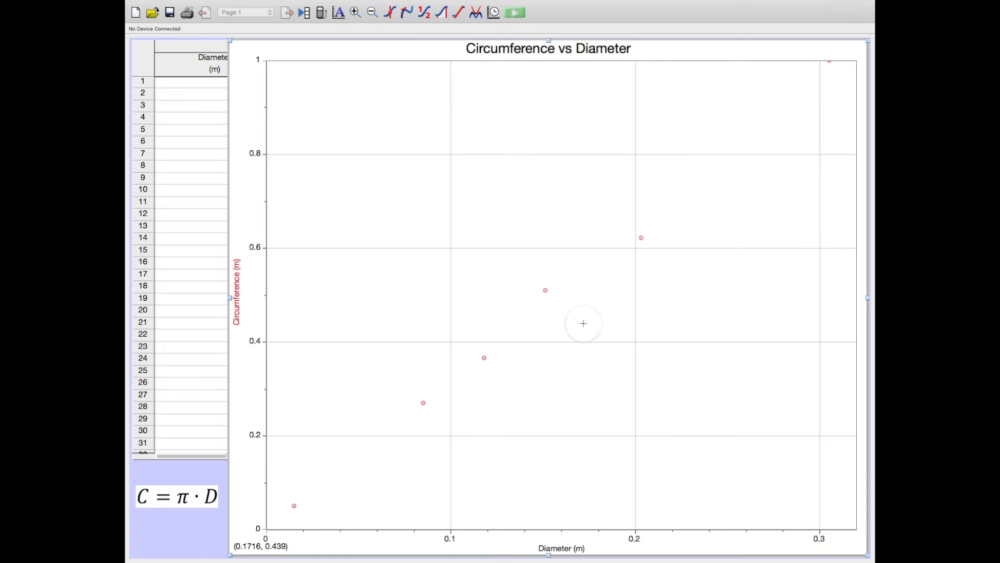
mouse_move(246, 3)
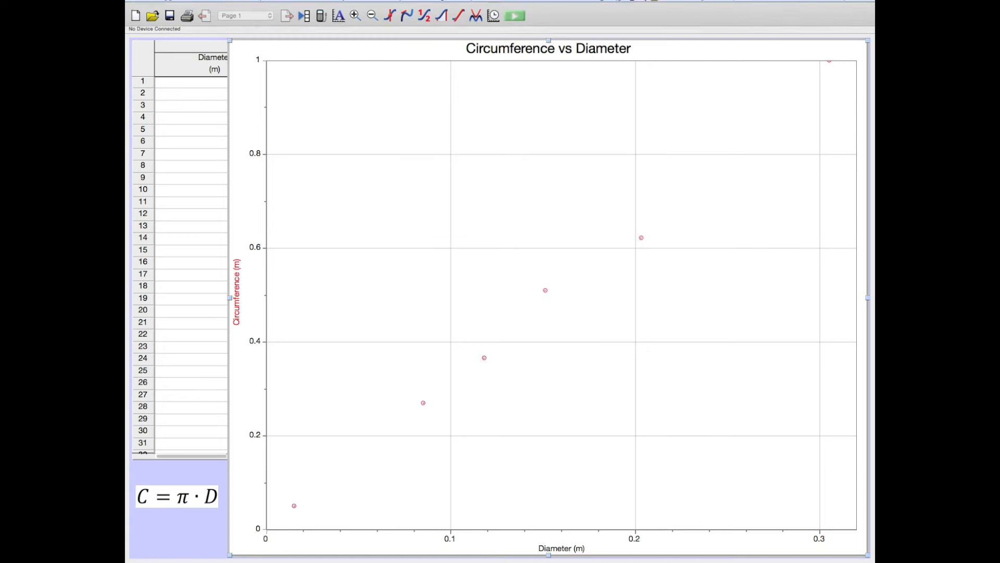
Step: Set the point symbol style of the Diameter column to None
double_click(212, 63)
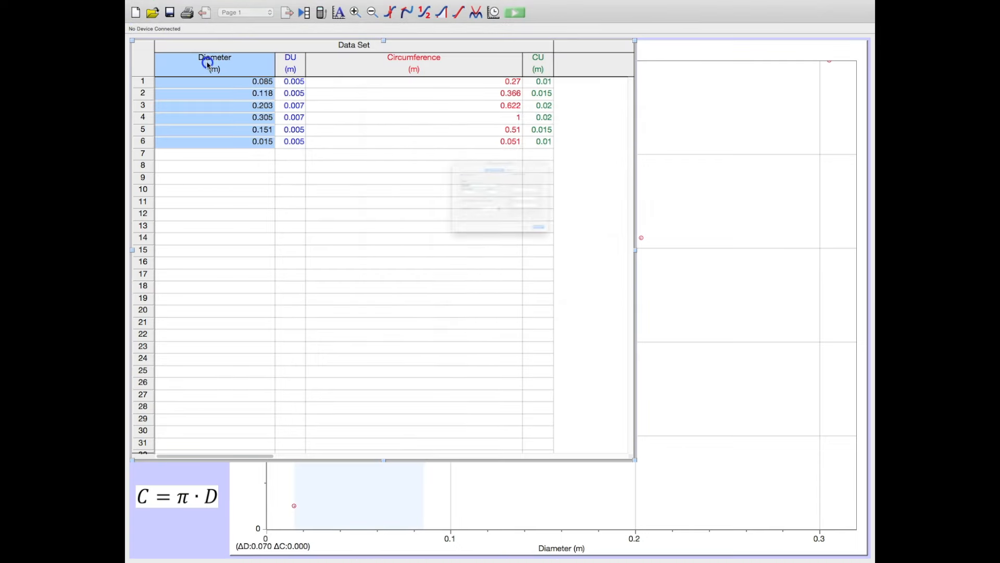
click(542, 115)
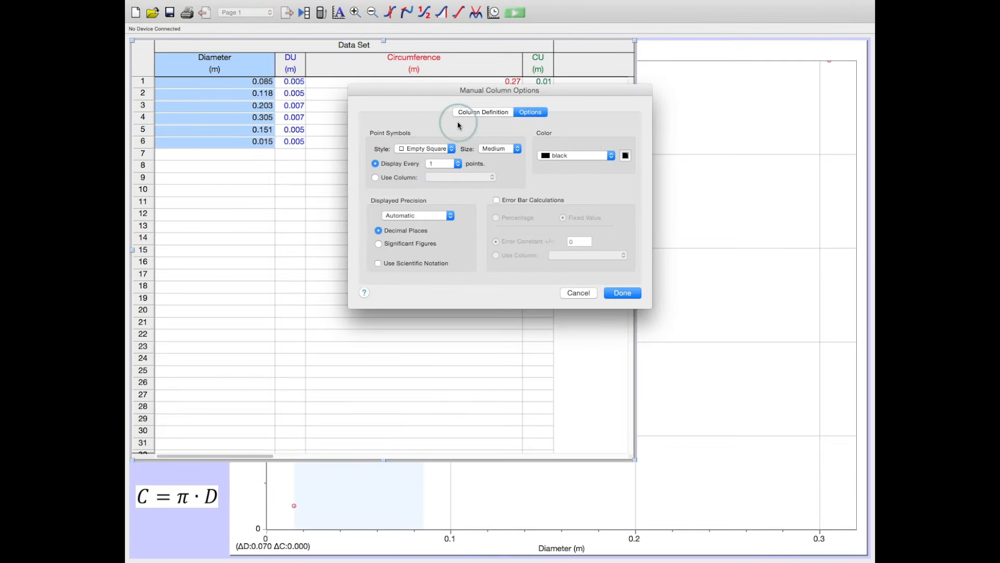
click(426, 149)
click(416, 72)
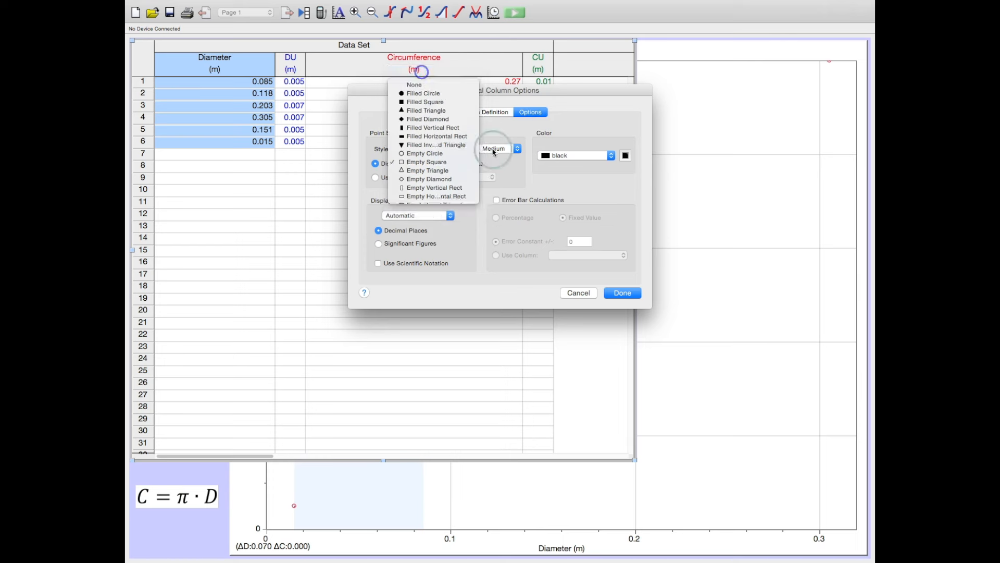
click(624, 293)
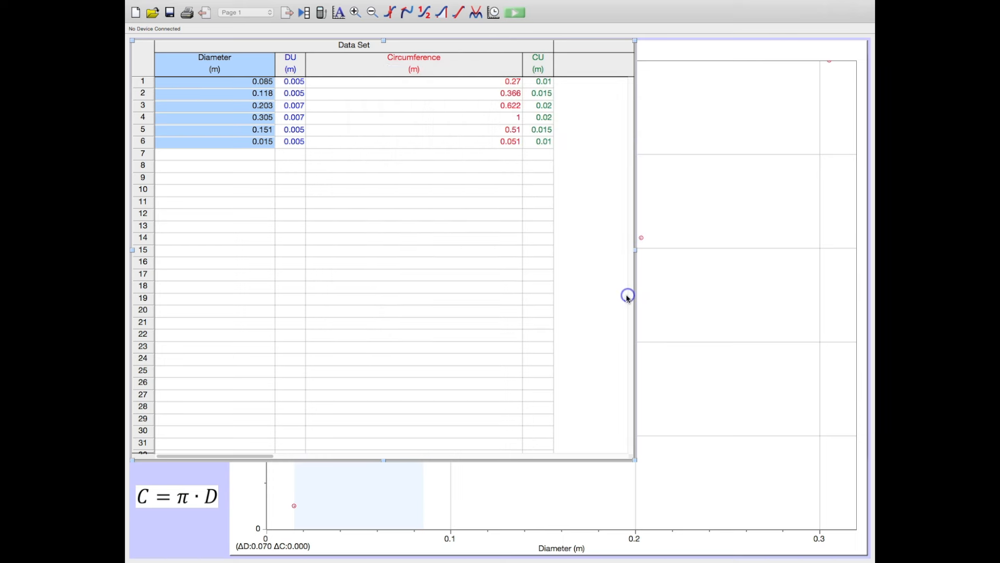
Step: Set the point symbol style of the Circumference column to None and bring the graph to the front
double_click(384, 72)
click(532, 111)
click(442, 149)
click(416, 77)
click(631, 295)
click(391, 495)
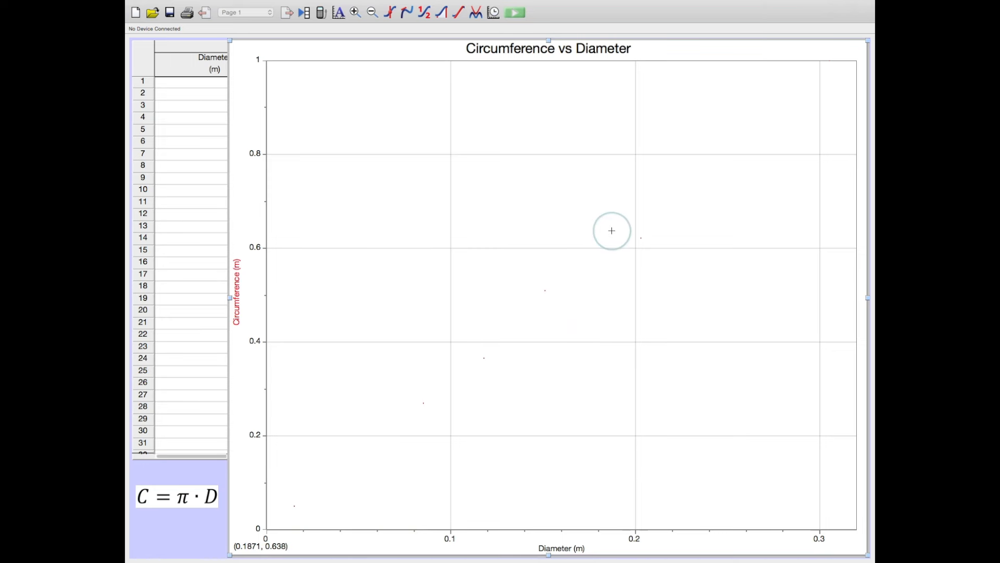
Step: Enable error bar calculations for the Diameter column, taking the fixed values from the Diameter Uncertainty column
click(167, 63)
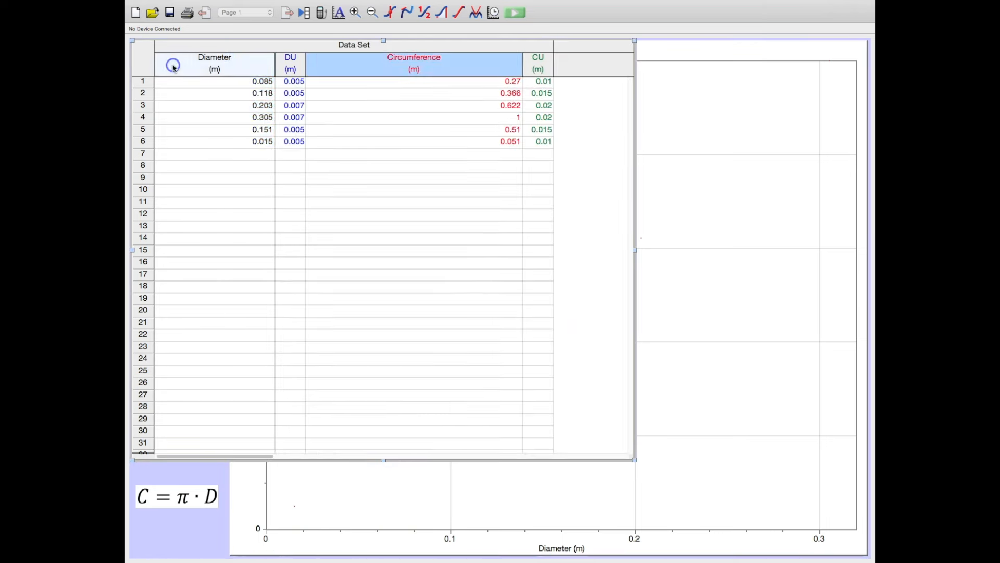
double_click(198, 66)
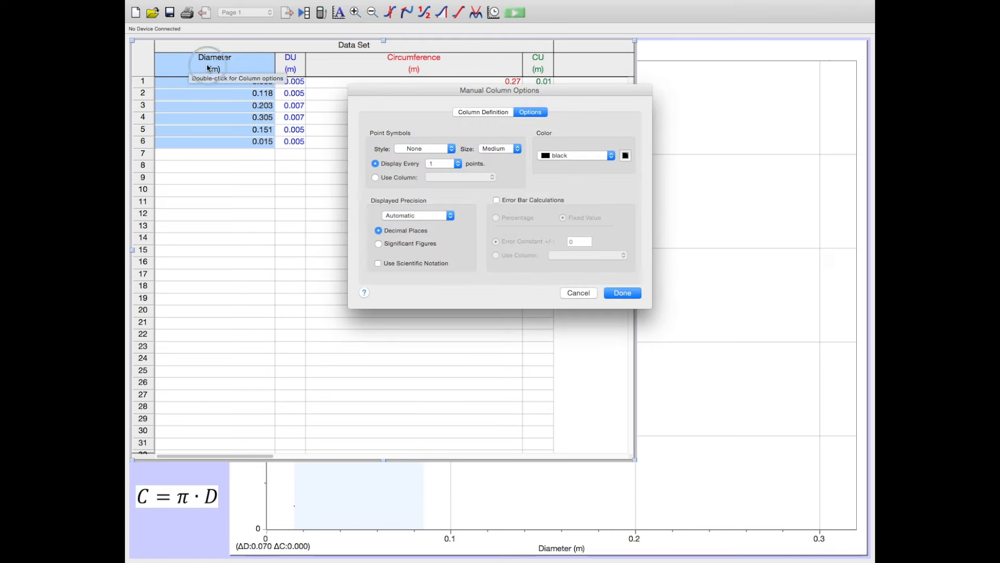
click(497, 201)
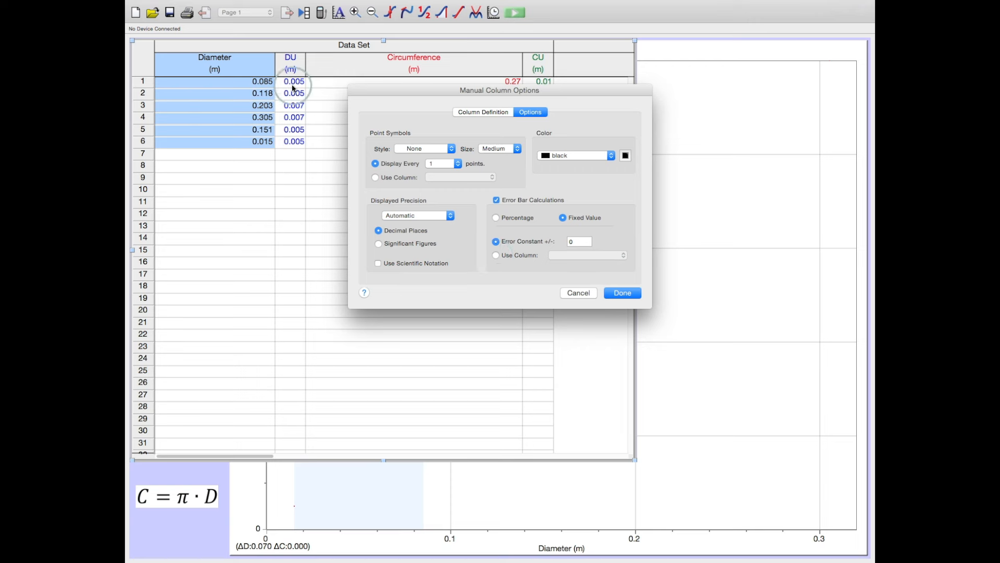
click(505, 257)
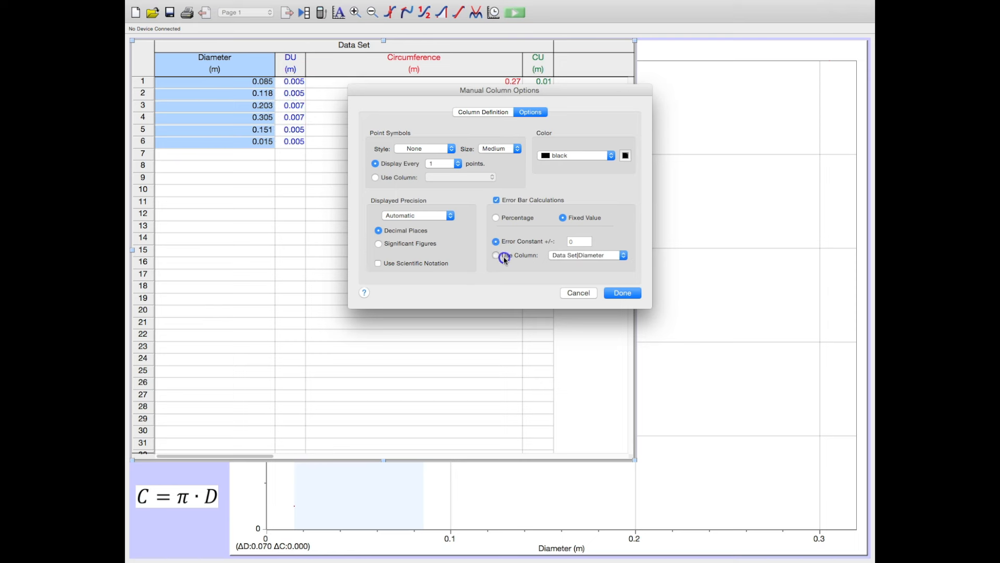
click(580, 255)
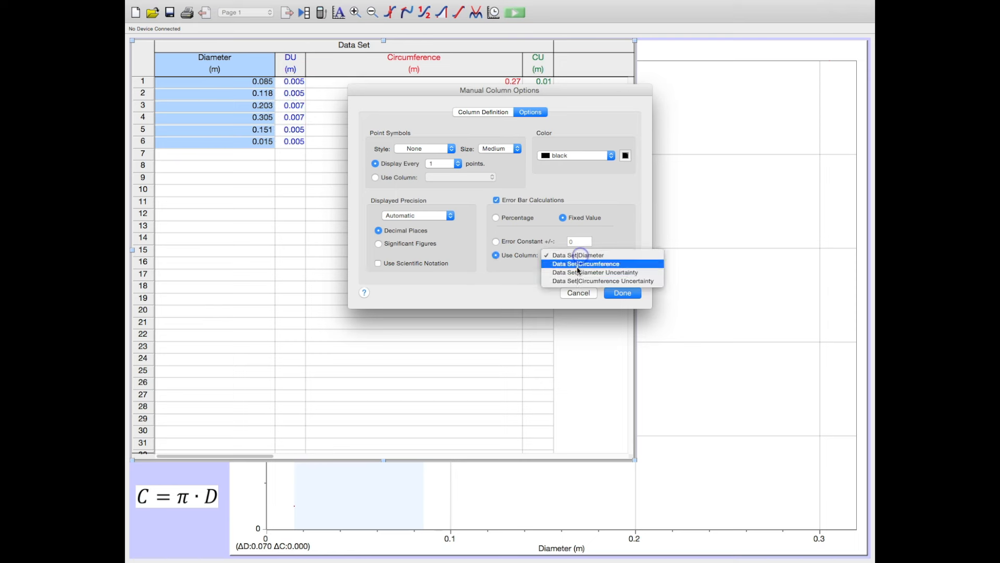
click(623, 273)
click(624, 293)
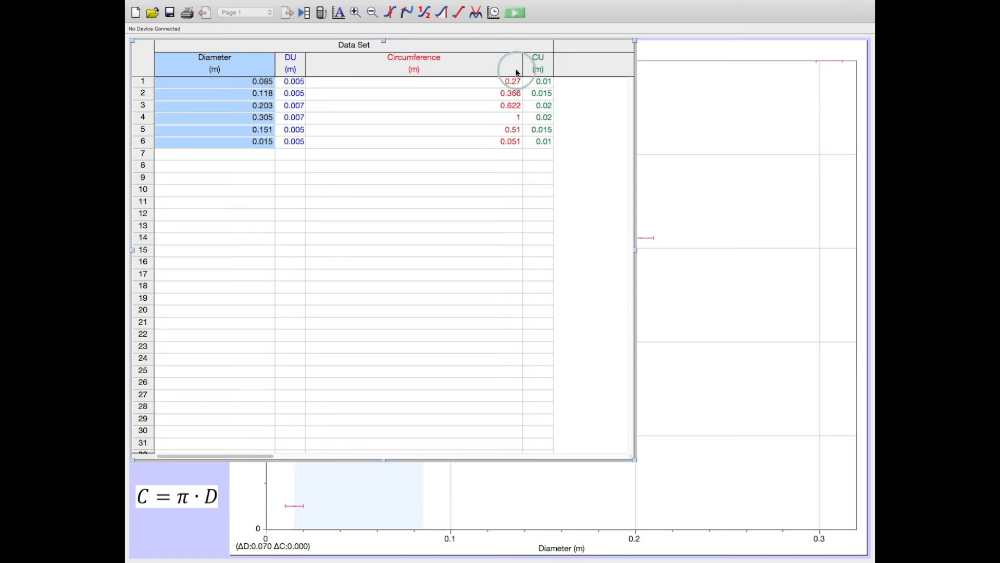
Step: Enable error bars for the Circumference column using the Circumference Uncertainty column, and bring the graph to the front
click(481, 69)
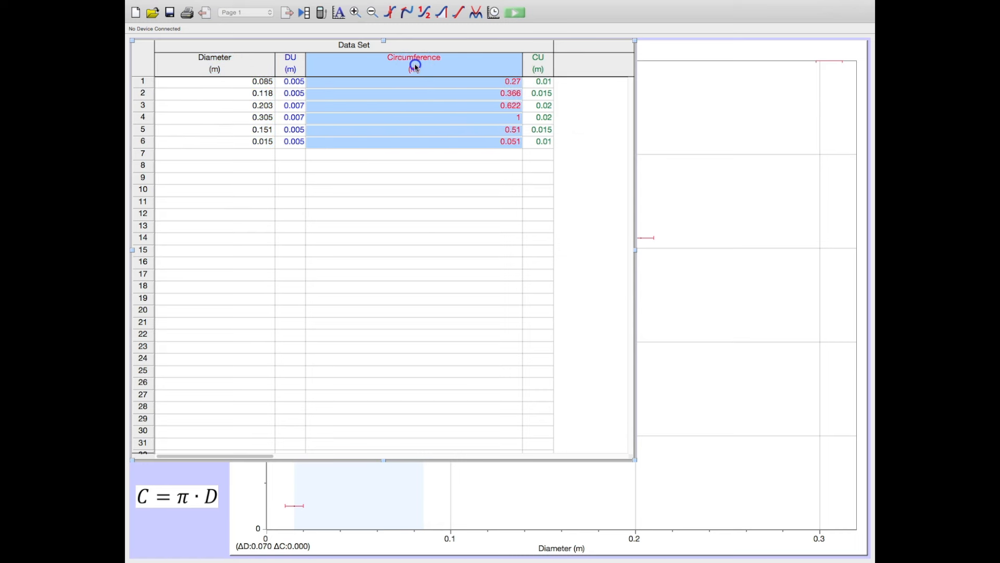
double_click(416, 67)
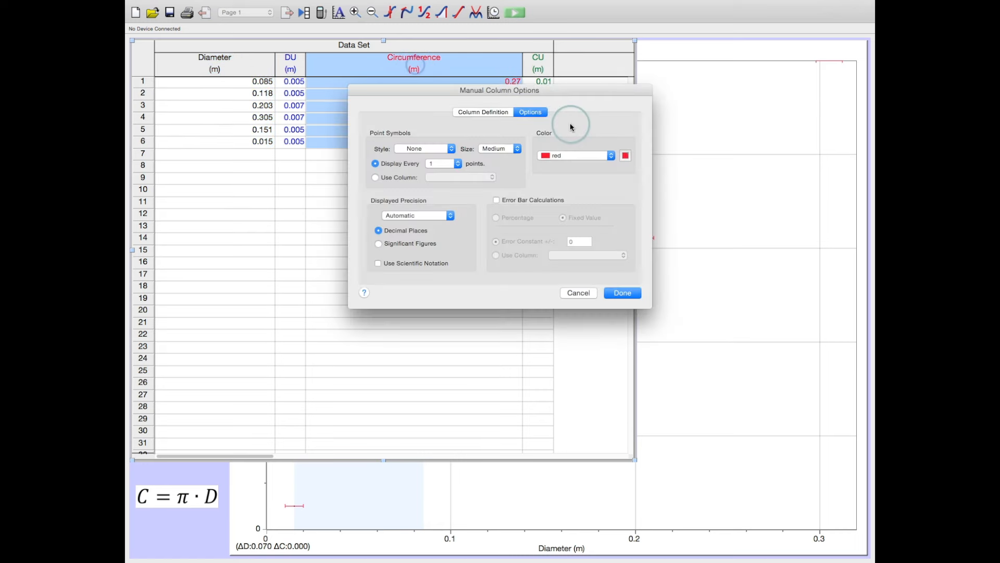
click(505, 205)
click(514, 255)
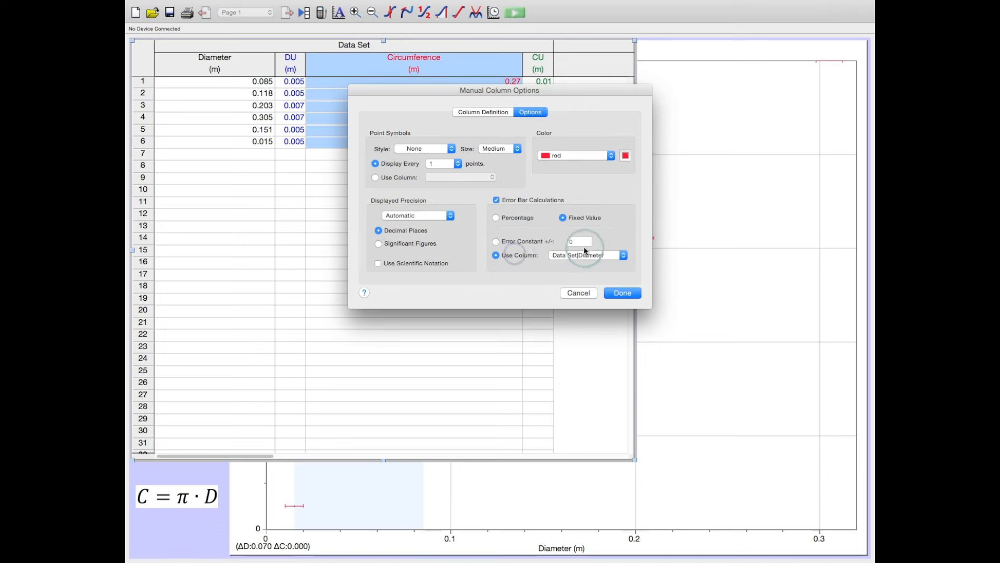
click(585, 250)
click(583, 283)
click(620, 293)
click(711, 327)
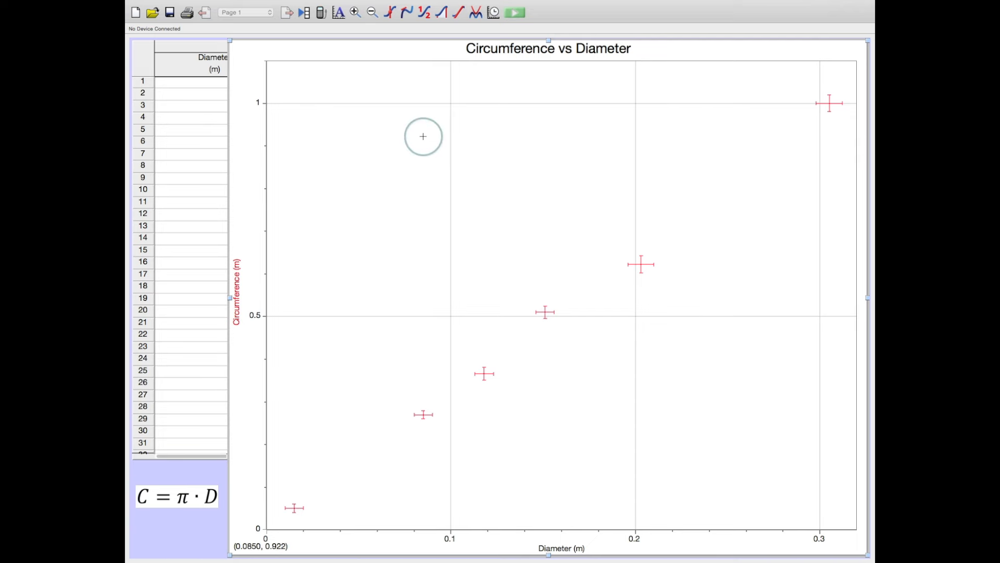
Step: Add a proportional model (AD) to the graph with coefficient A set to 3.46
mouse_move(361, 4)
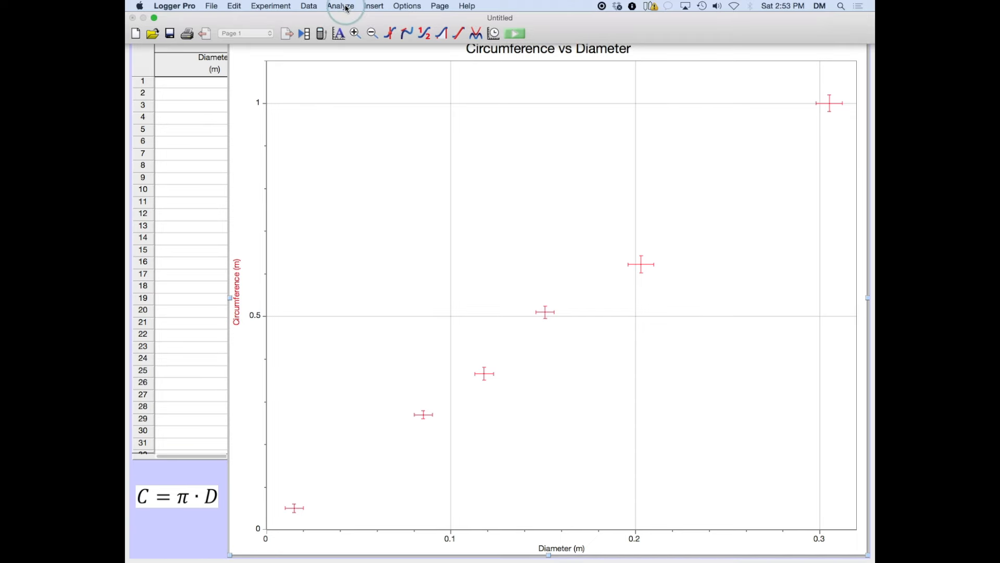
click(347, 6)
click(350, 135)
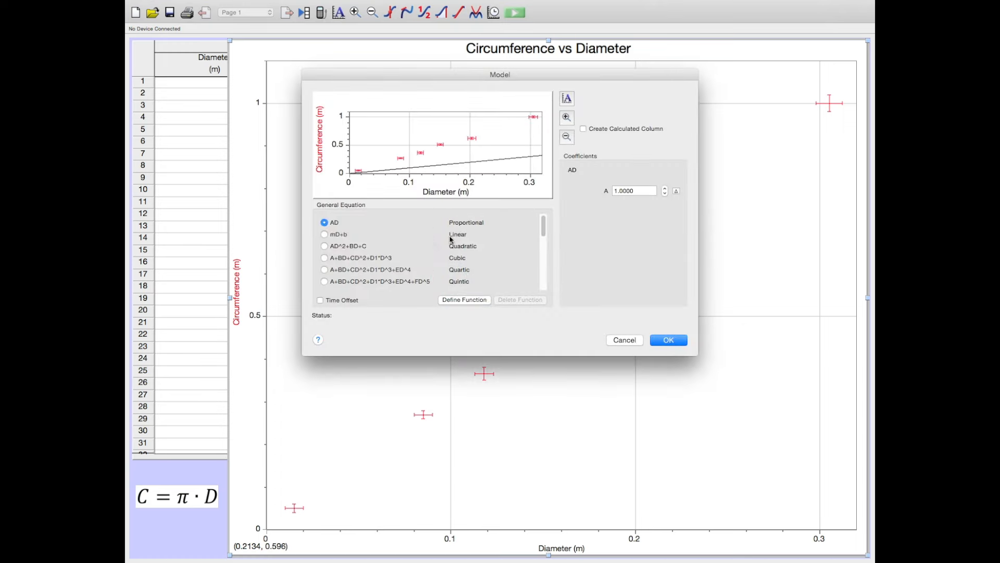
click(645, 192)
drag(645, 191, 537, 181)
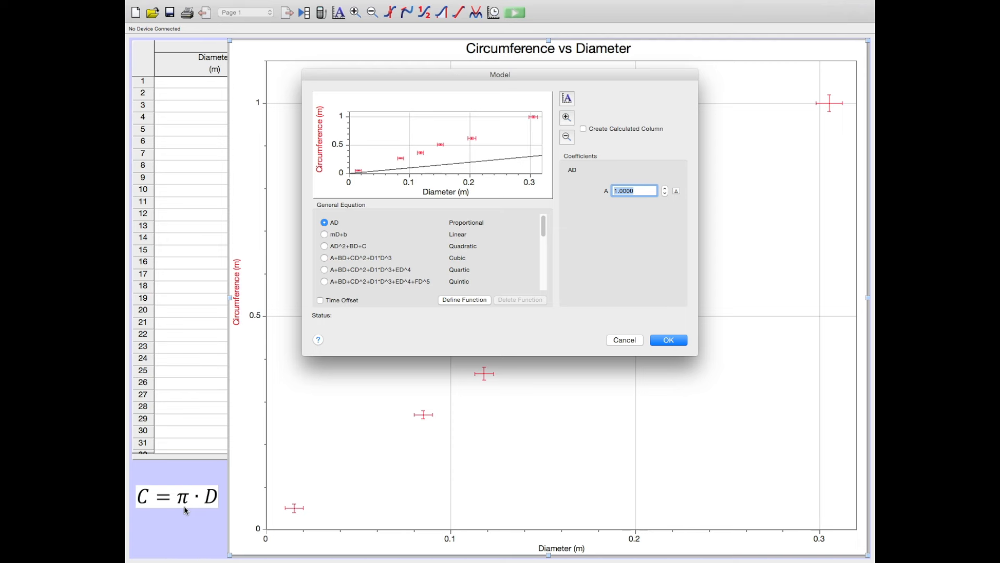
text(46)
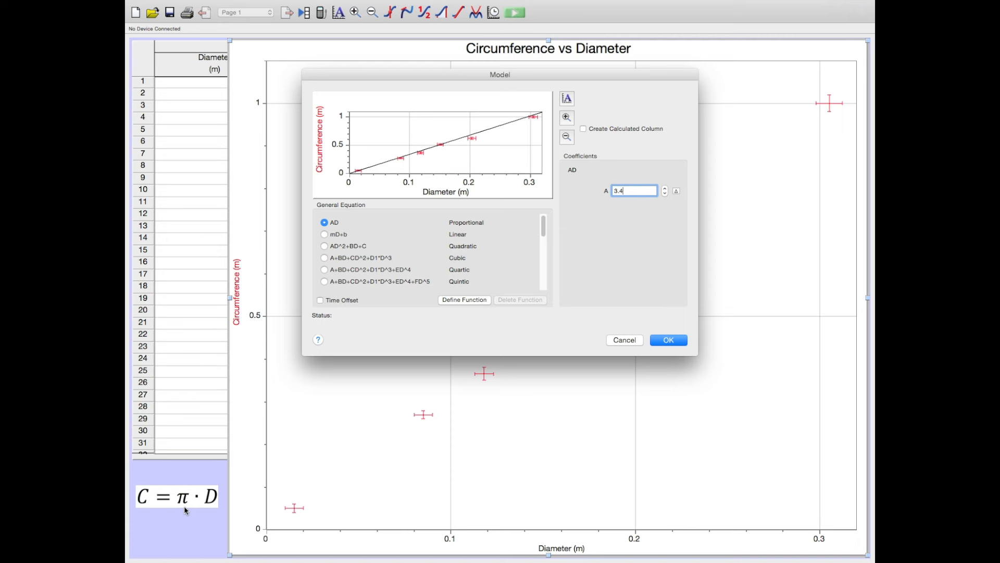
click(671, 340)
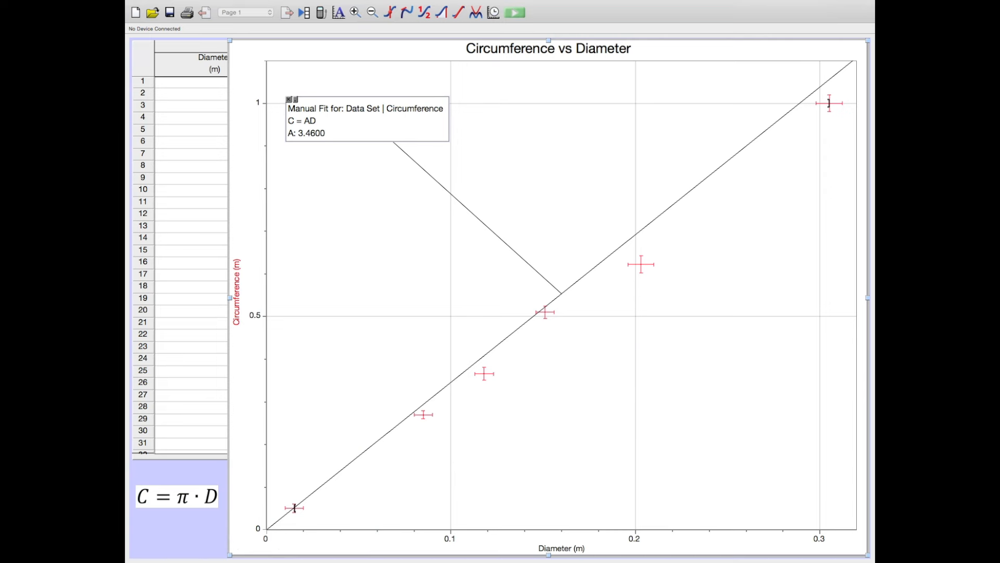
Step: Add a second proportional model with coefficient A set to 2.83, and move its label to the empty area below the lines
mouse_move(374, 0)
click(334, 8)
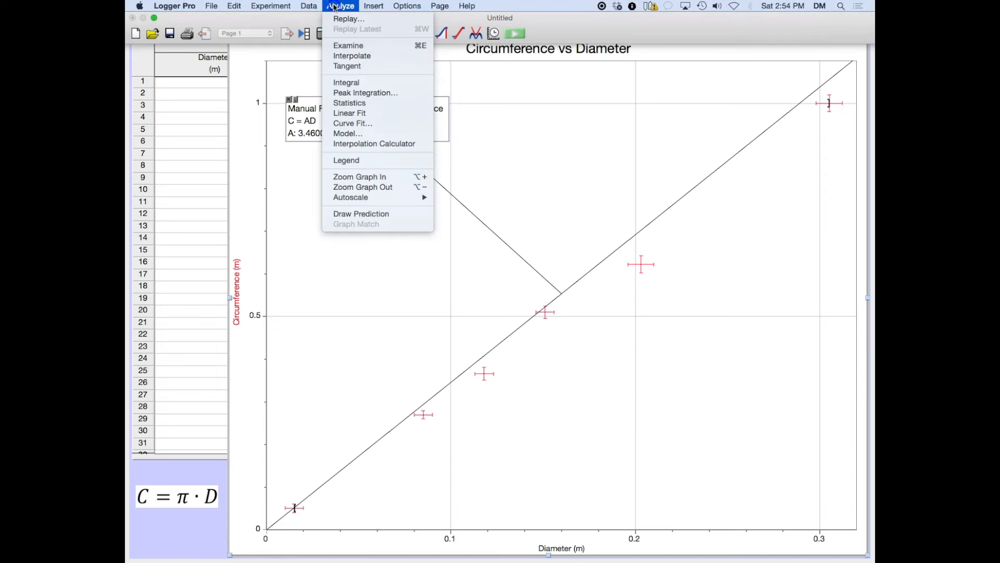
click(352, 135)
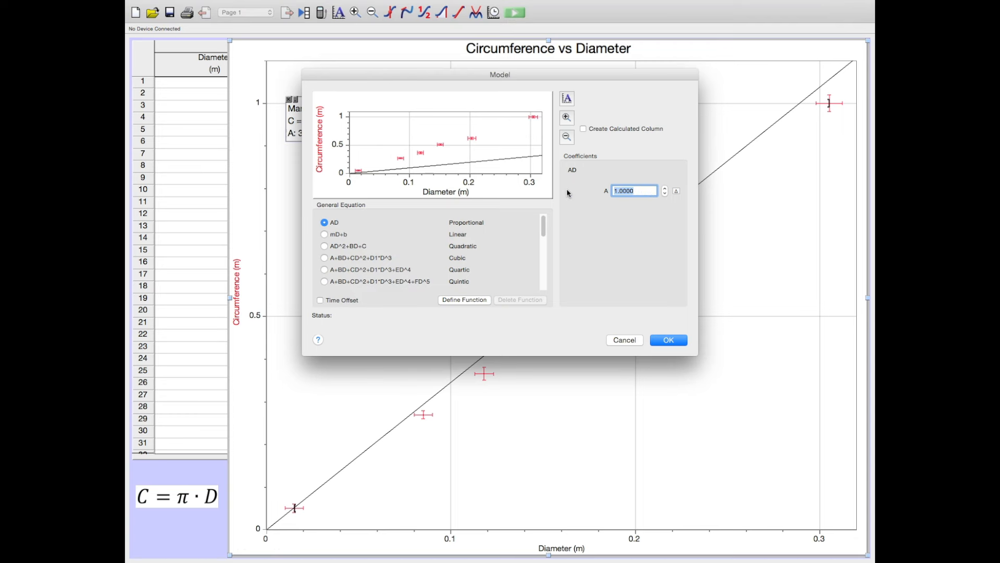
text(2.83)
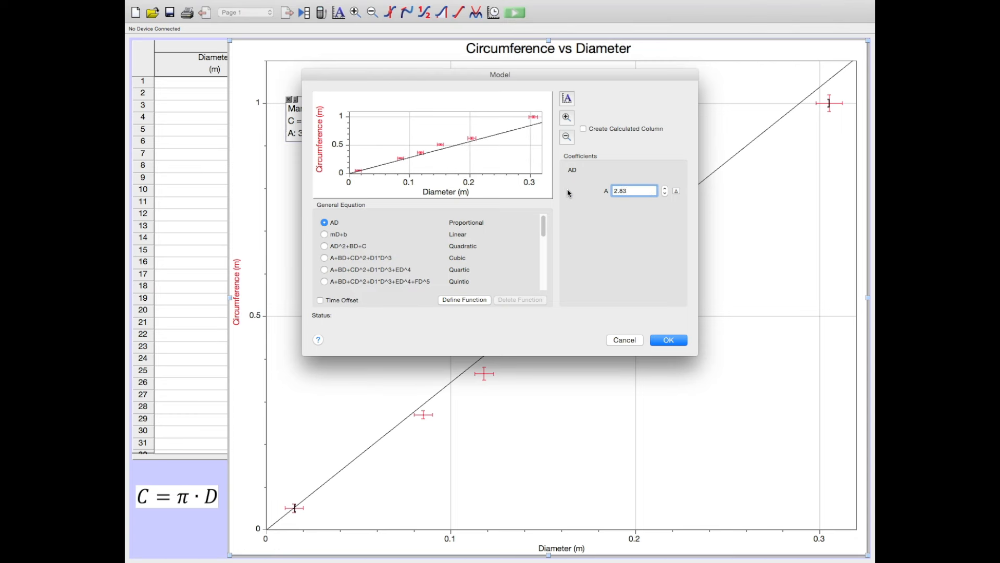
click(676, 342)
click(401, 120)
drag(400, 120, 737, 436)
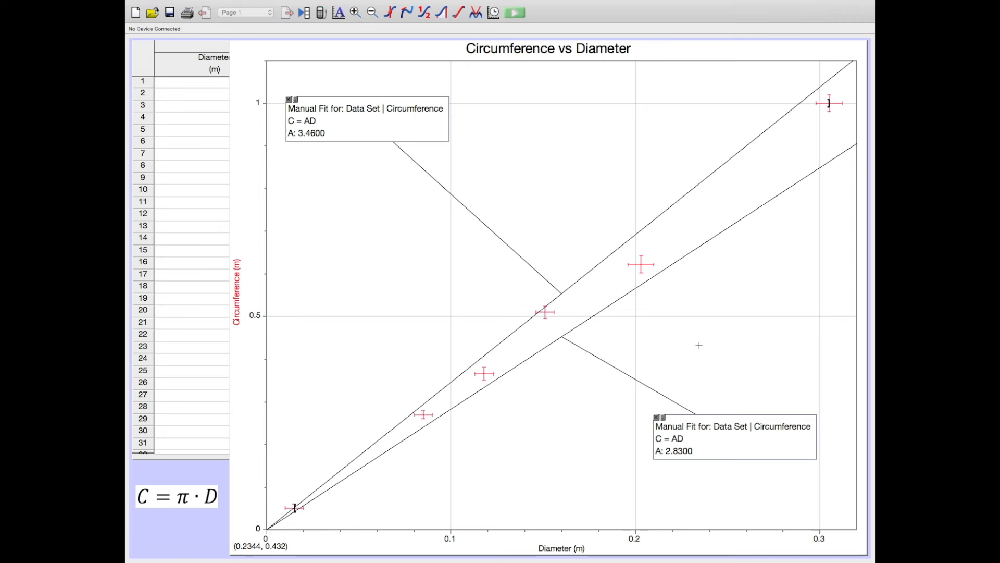
click(186, 324)
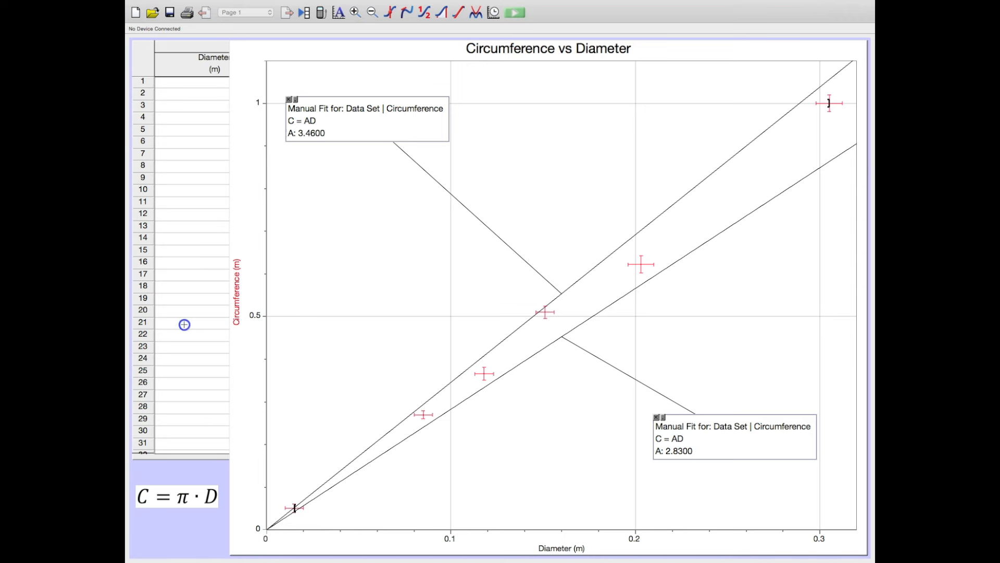
click(773, 314)
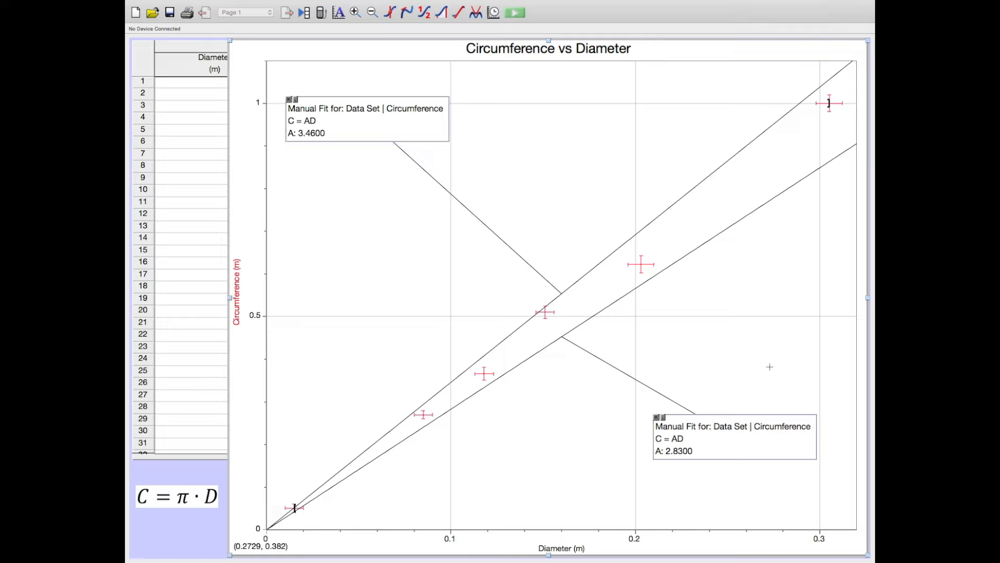
drag(761, 304, 465, 126)
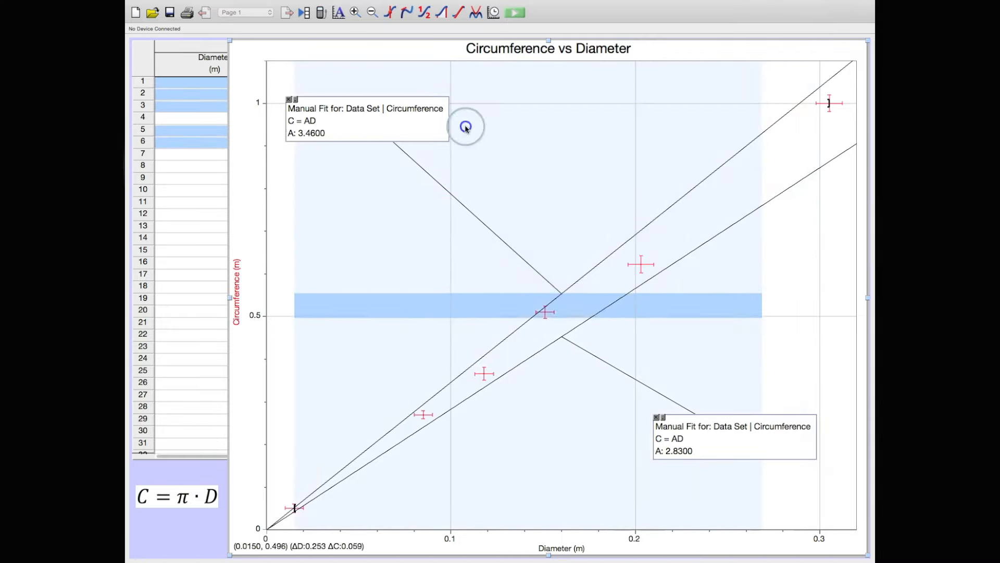